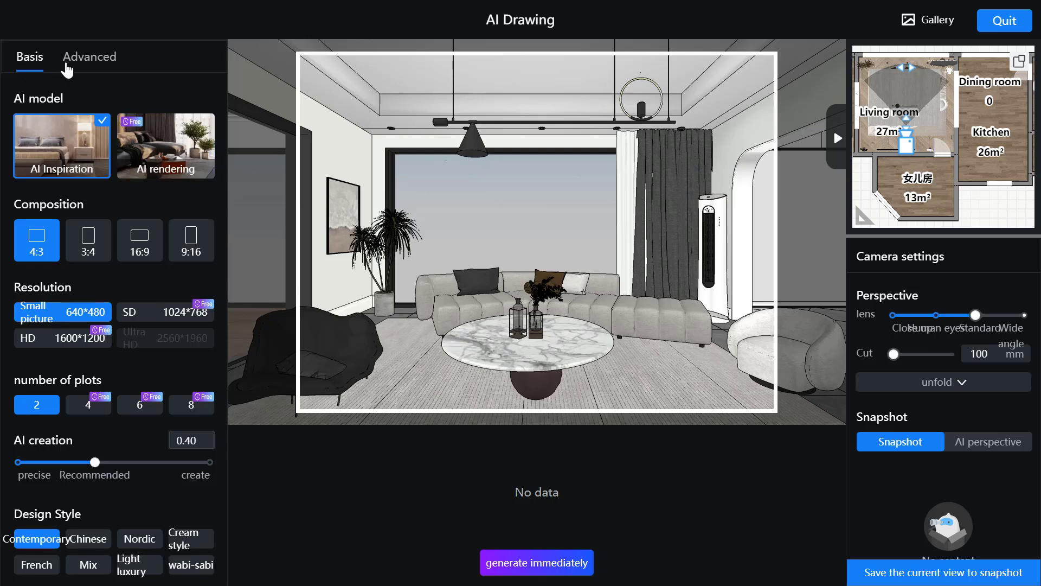
- Try the 3:4, 16:9 and 9:16 compositions on the living room view, and return to 4:3
{"action": "left_click", "coordinate": [88, 64]}
{"action": "left_click", "coordinate": [32, 68]}
{"action": "left_click", "coordinate": [89, 252]}
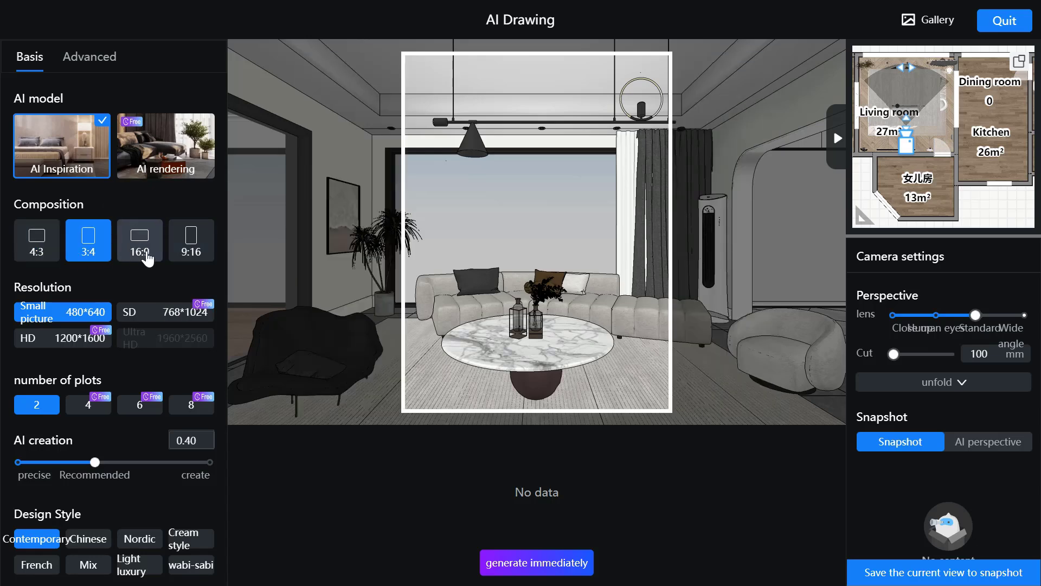
{"action": "left_click", "coordinate": [147, 257]}
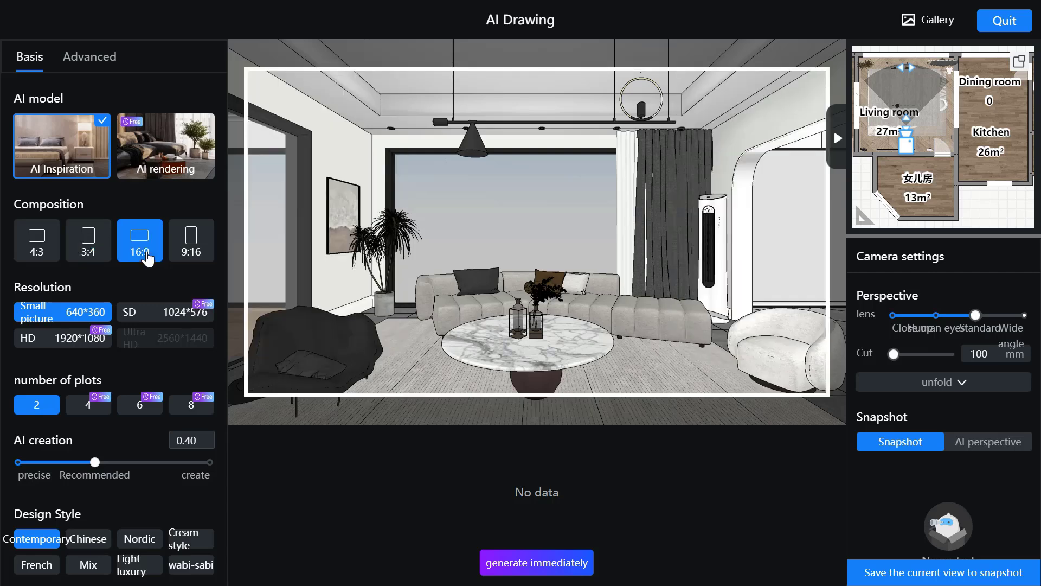
{"action": "left_click", "coordinate": [196, 256]}
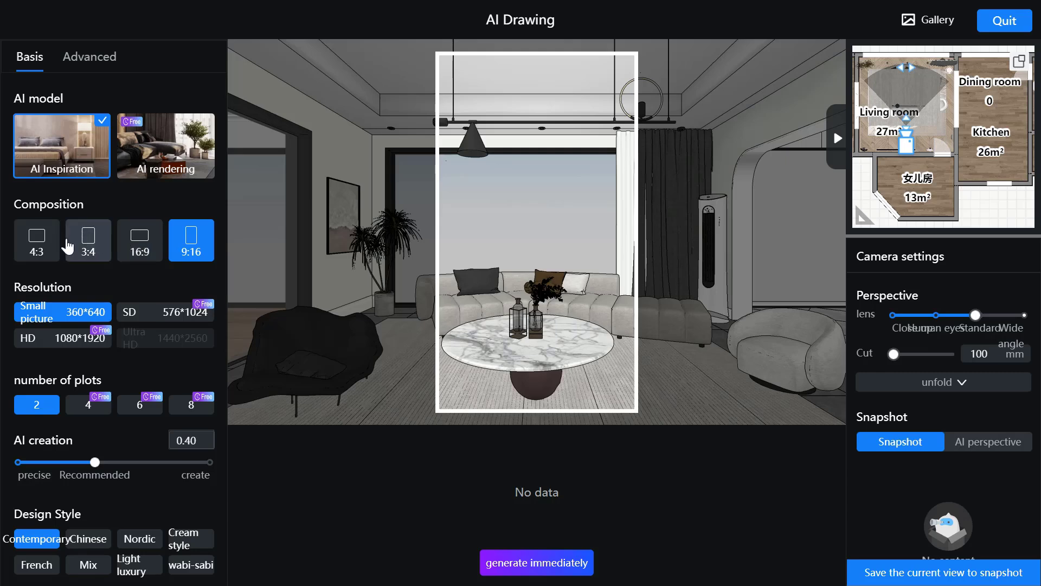
{"action": "left_click", "coordinate": [48, 251]}
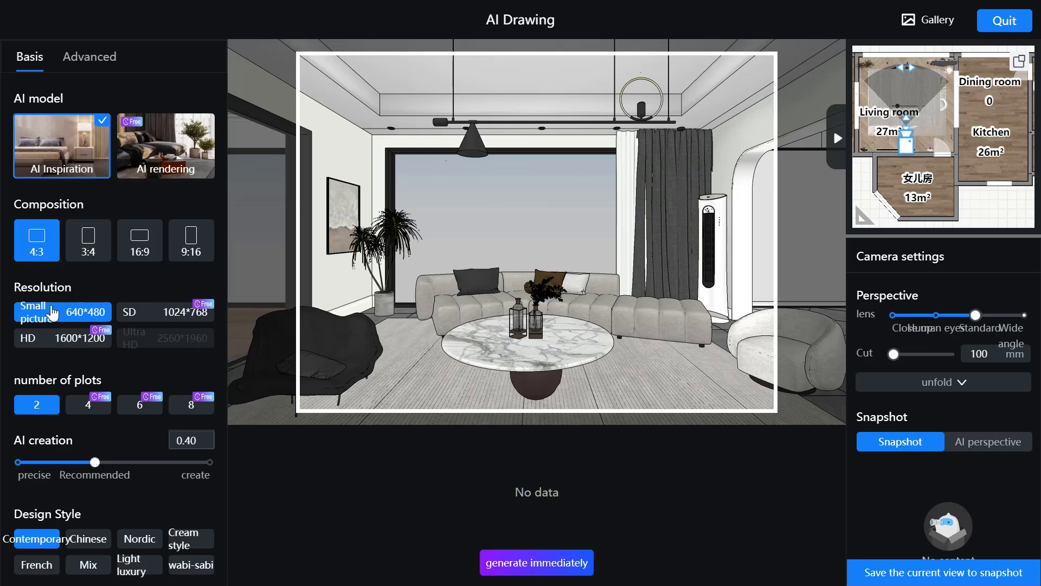
- Try the SD and HD resolutions, and return to the small picture size of 640*480
{"action": "left_click", "coordinate": [126, 319]}
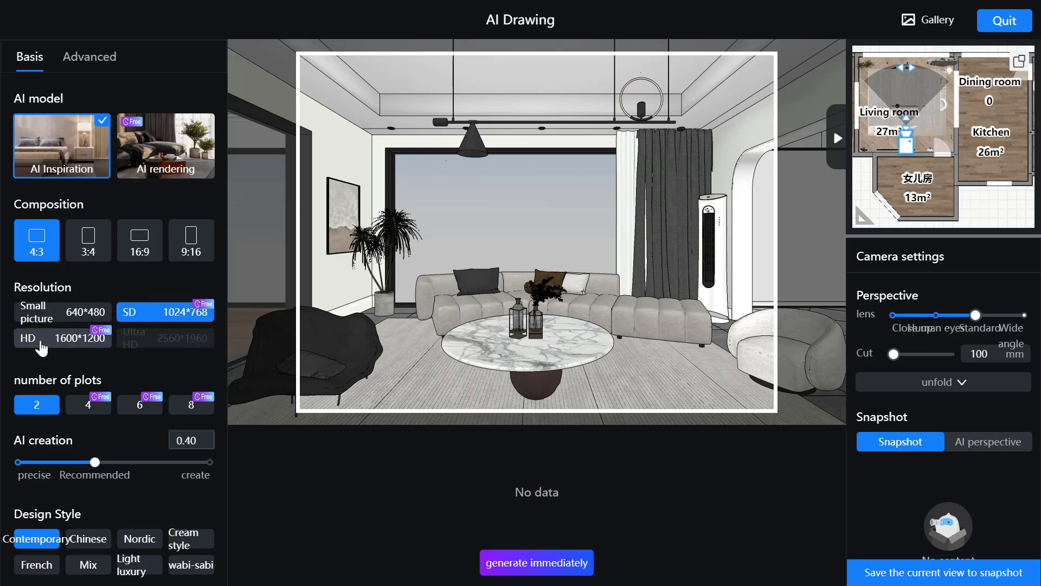
{"action": "left_click", "coordinate": [80, 338]}
{"action": "left_click", "coordinate": [58, 320]}
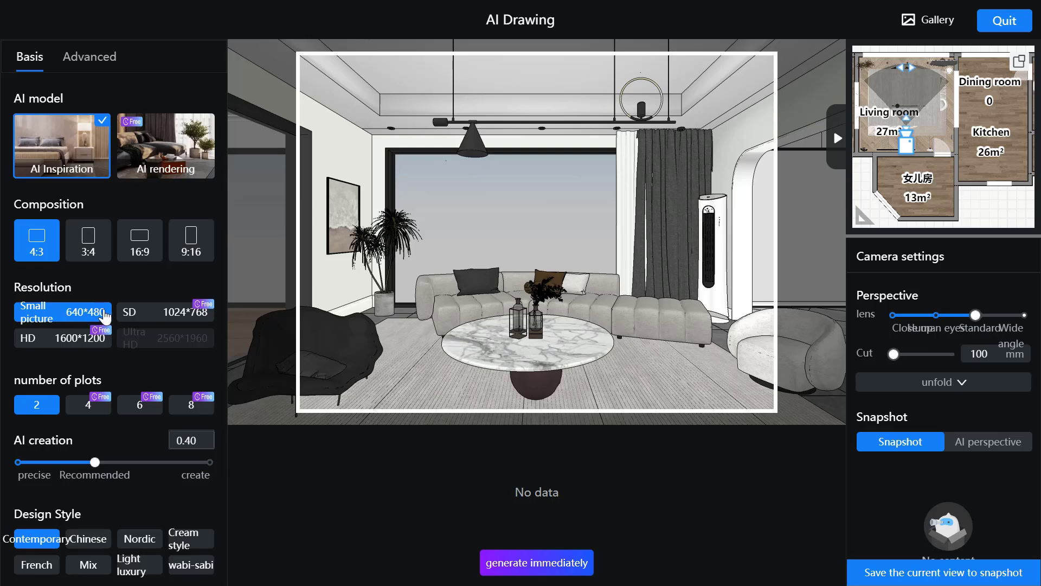
{"action": "left_click", "coordinate": [142, 314]}
{"action": "left_click", "coordinate": [65, 339]}
{"action": "left_click", "coordinate": [69, 321]}
- Try AI creation strengths between precise and create, and return the value to the recommended 0.40
{"action": "scroll", "coordinate": [71, 325], "scroll_direction": "down", "scroll_amount": 3}
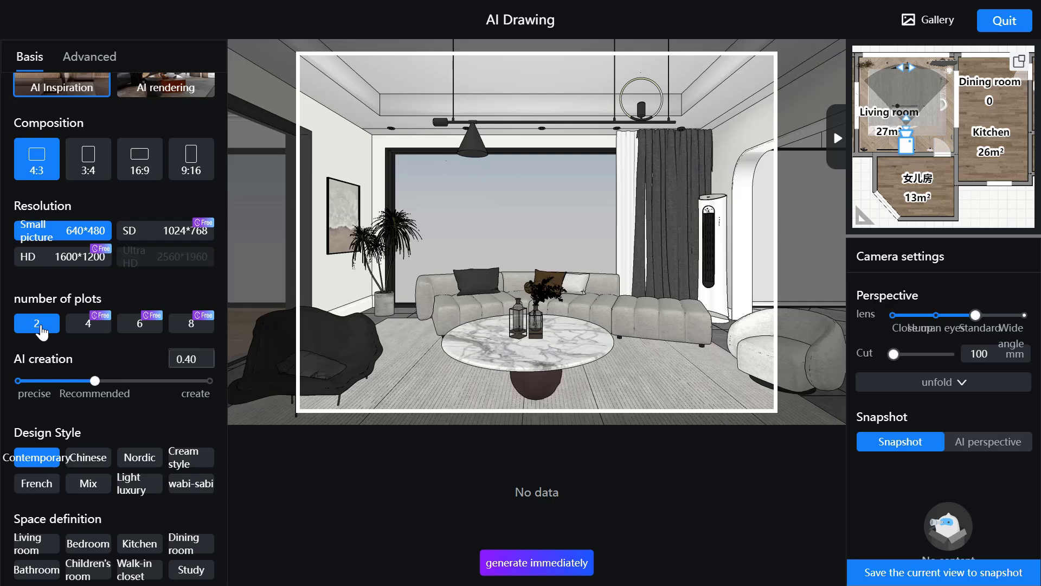
{"action": "scroll", "coordinate": [42, 331], "scroll_direction": "down", "scroll_amount": 2}
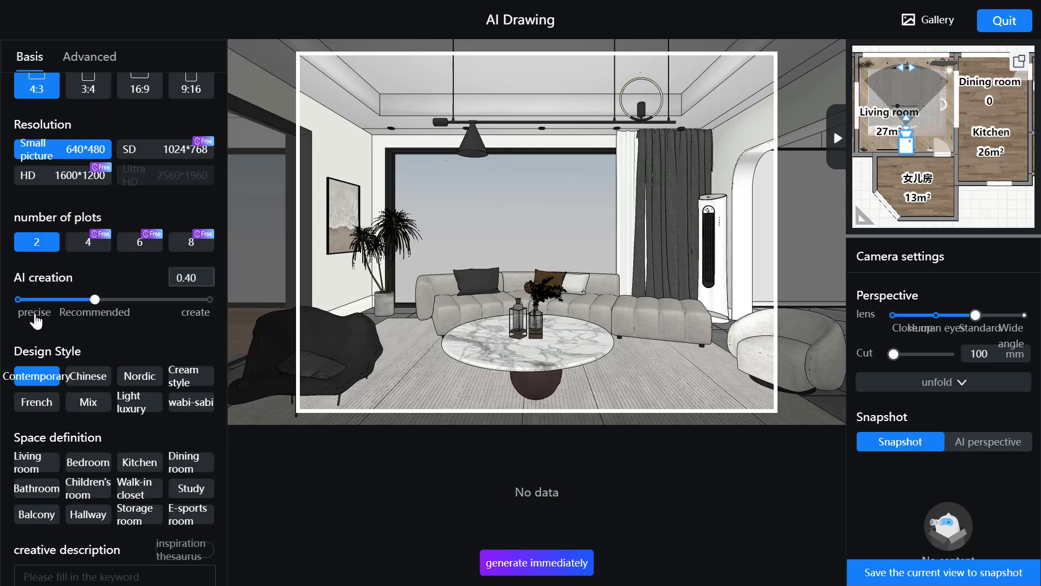
{"action": "left_click", "coordinate": [21, 305]}
{"action": "left_click", "coordinate": [97, 308]}
{"action": "left_click", "coordinate": [208, 304]}
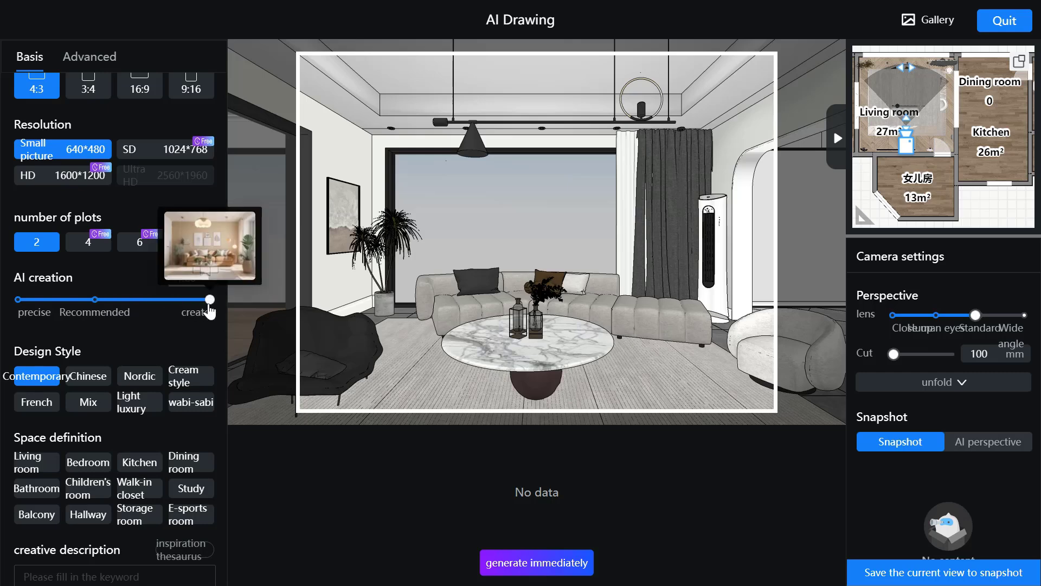
{"action": "left_click_drag", "start_coordinate": [209, 301], "coordinate": [150, 307]}
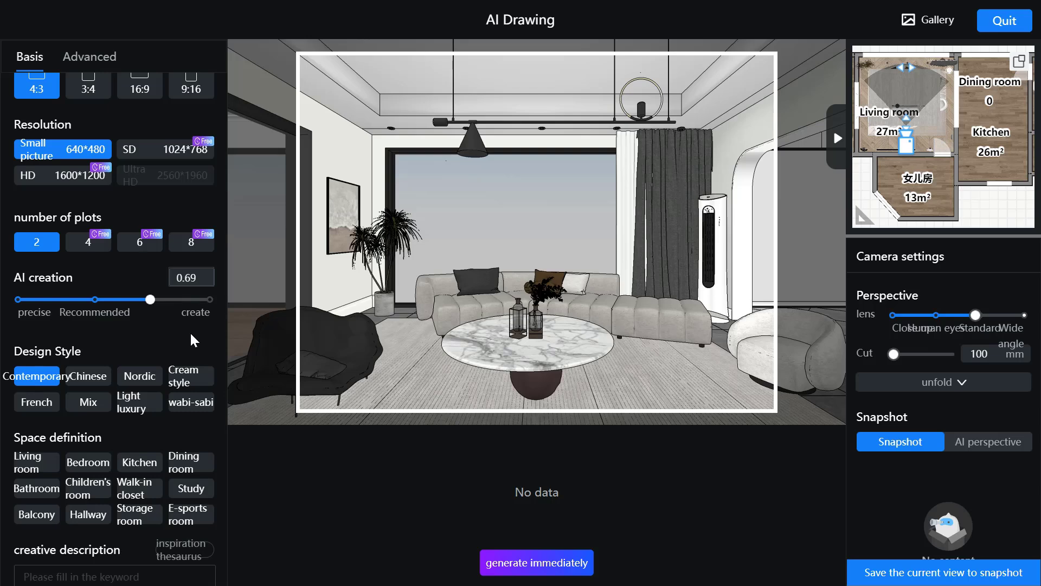
{"action": "left_click_drag", "start_coordinate": [150, 299], "coordinate": [212, 325]}
{"action": "left_click_drag", "start_coordinate": [210, 300], "coordinate": [95, 318]}
{"action": "left_click_drag", "start_coordinate": [95, 301], "coordinate": [18, 313]}
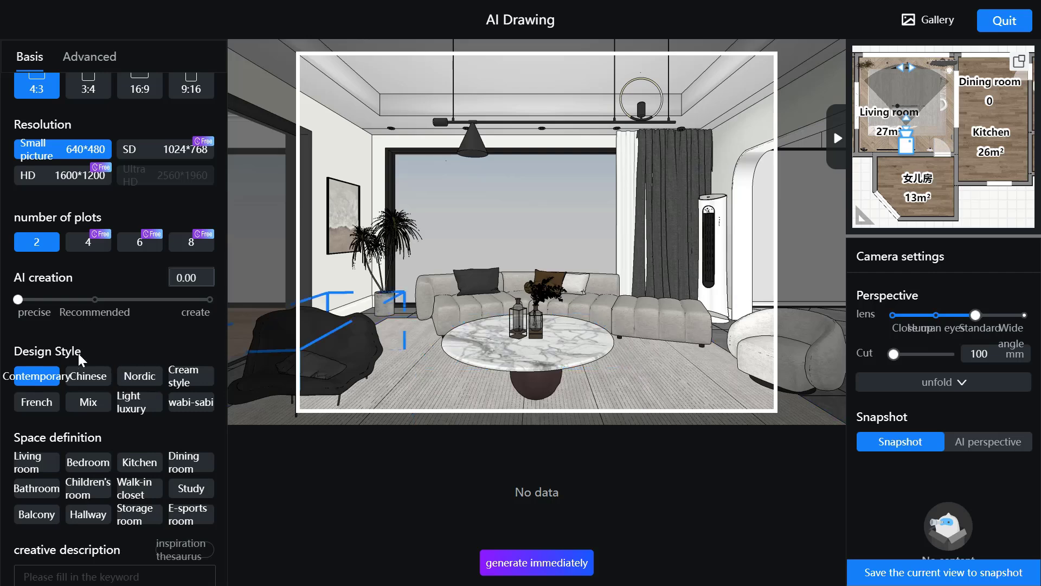
{"action": "left_click_drag", "start_coordinate": [18, 299], "coordinate": [97, 314]}
- Open the inspiration thesaurus for the creative description
{"action": "scroll", "coordinate": [117, 437], "scroll_direction": "down", "scroll_amount": 3}
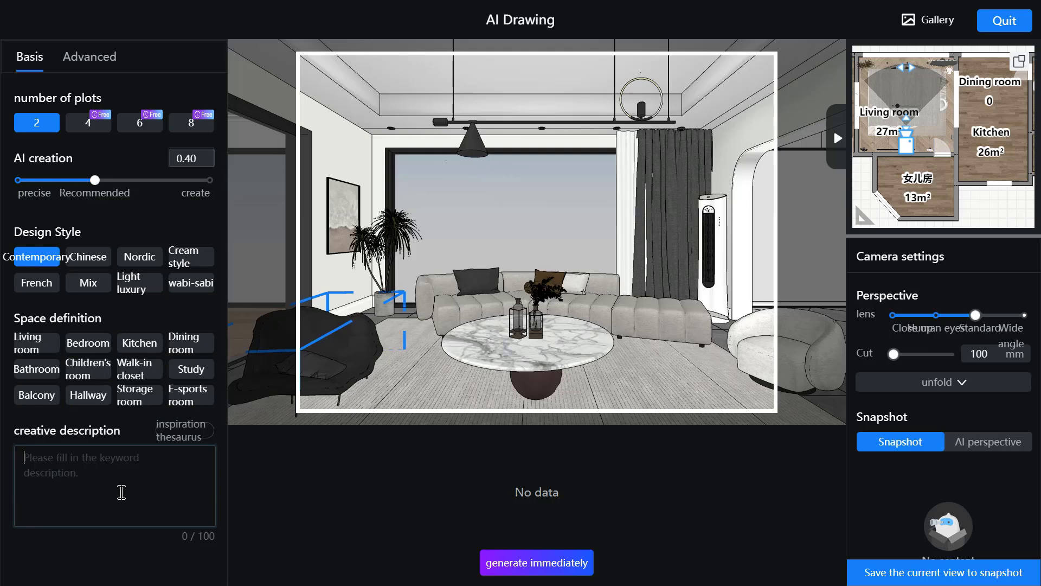
{"action": "left_click", "coordinate": [177, 441]}
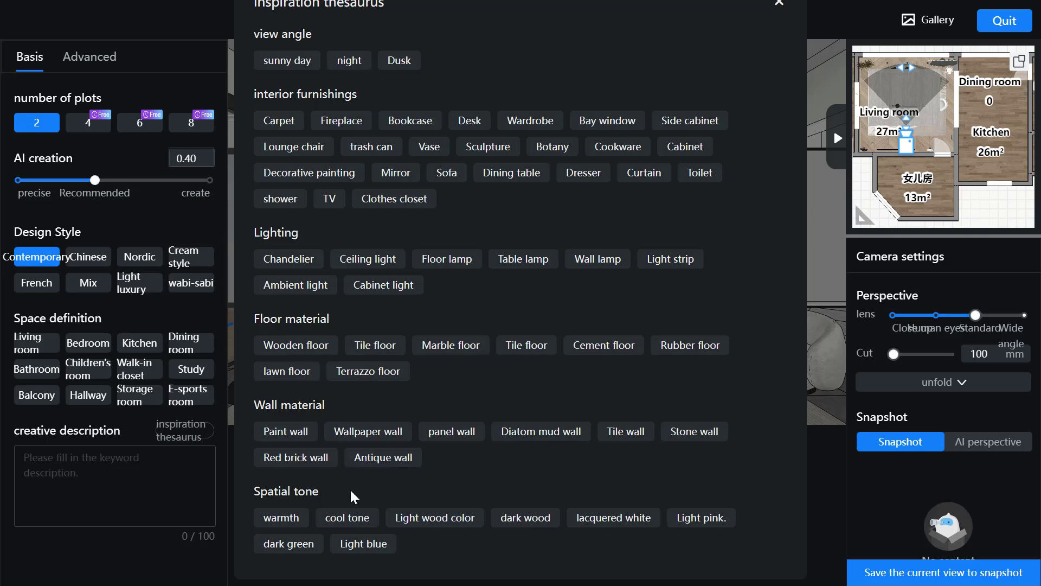
- Try the sunny day keyword with its weight raised to 1.1, and clear the creative description
{"action": "left_click", "coordinate": [300, 68]}
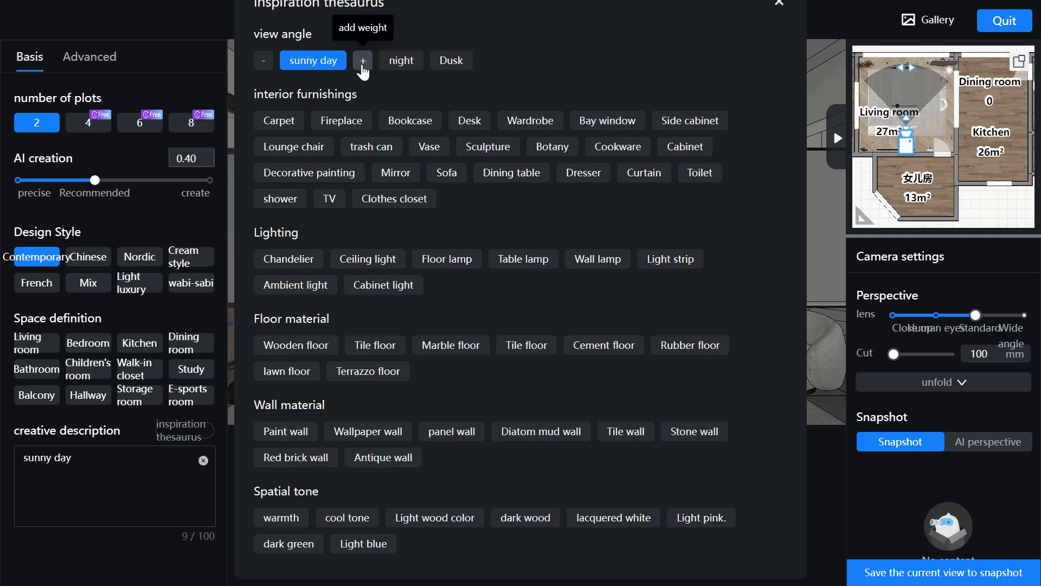
{"action": "left_click", "coordinate": [363, 60]}
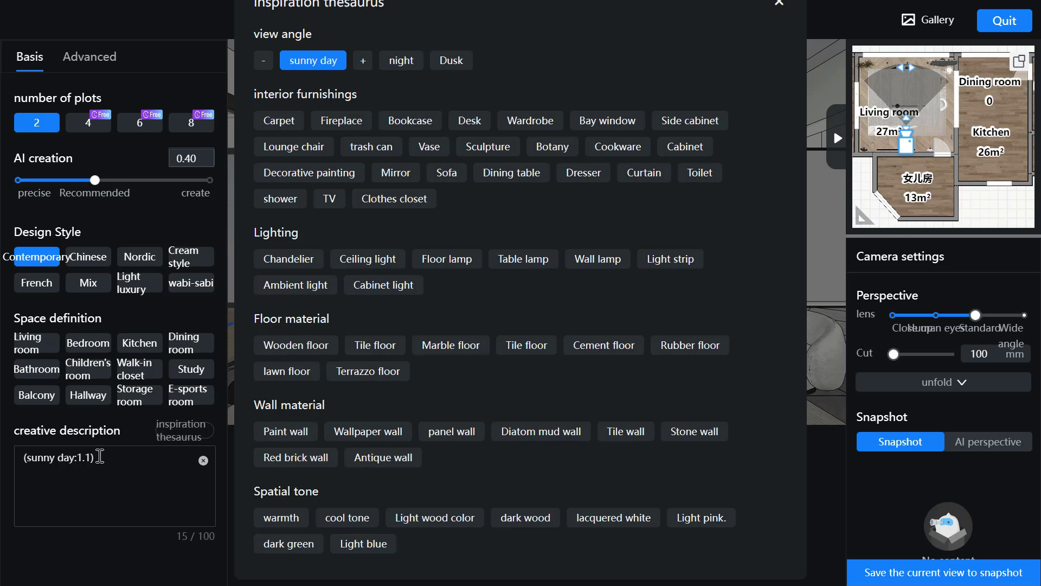
{"action": "left_click_drag", "start_coordinate": [95, 458], "coordinate": [18, 461]}
{"action": "key", "text": "BackSpace"}
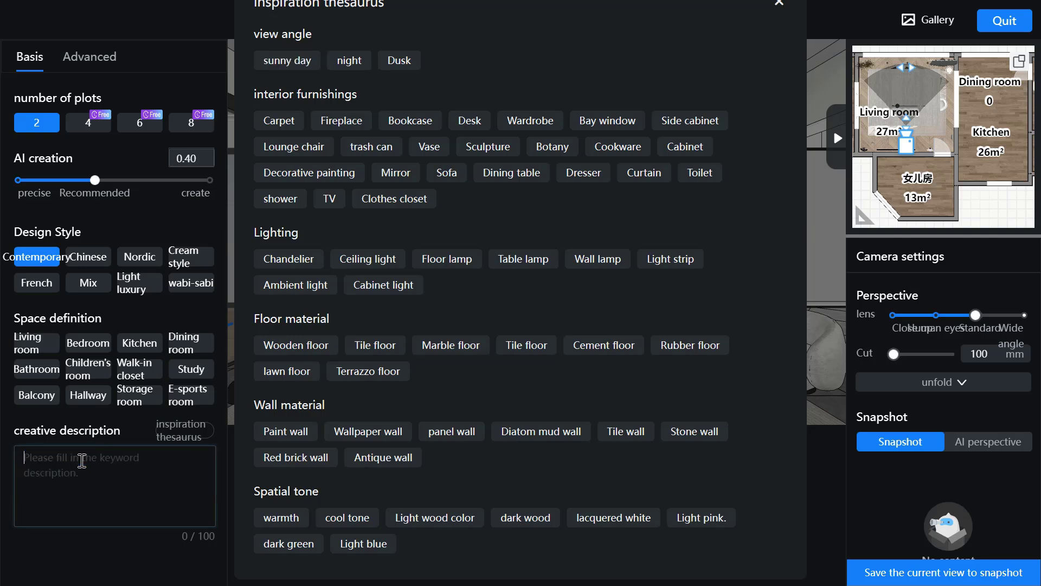
- Add the keywords sunny day, Carpet, Sofa, Mirror and Wall lamp to the creative description
{"action": "left_click", "coordinate": [288, 63]}
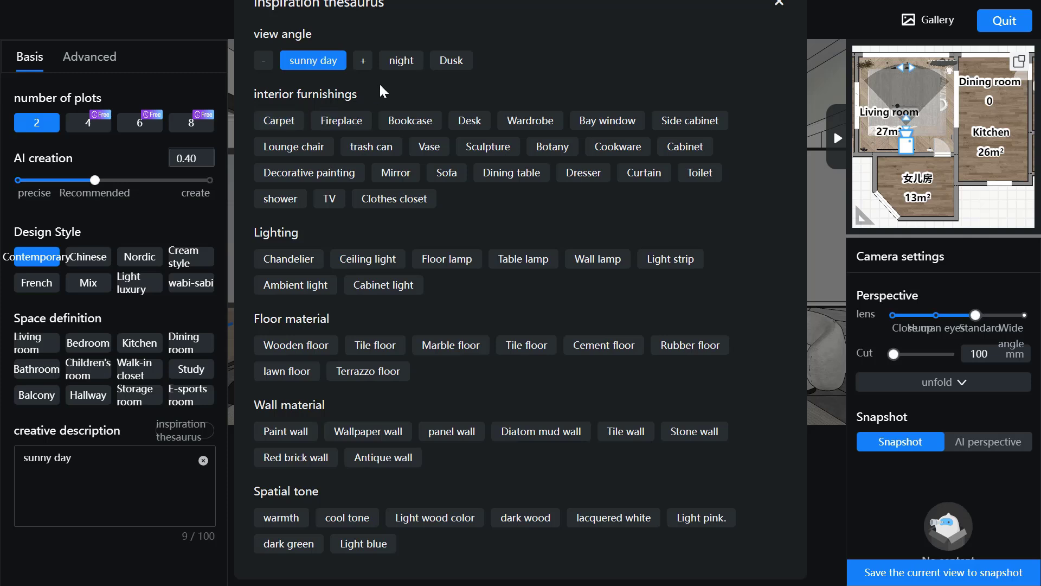
{"action": "left_click", "coordinate": [278, 120]}
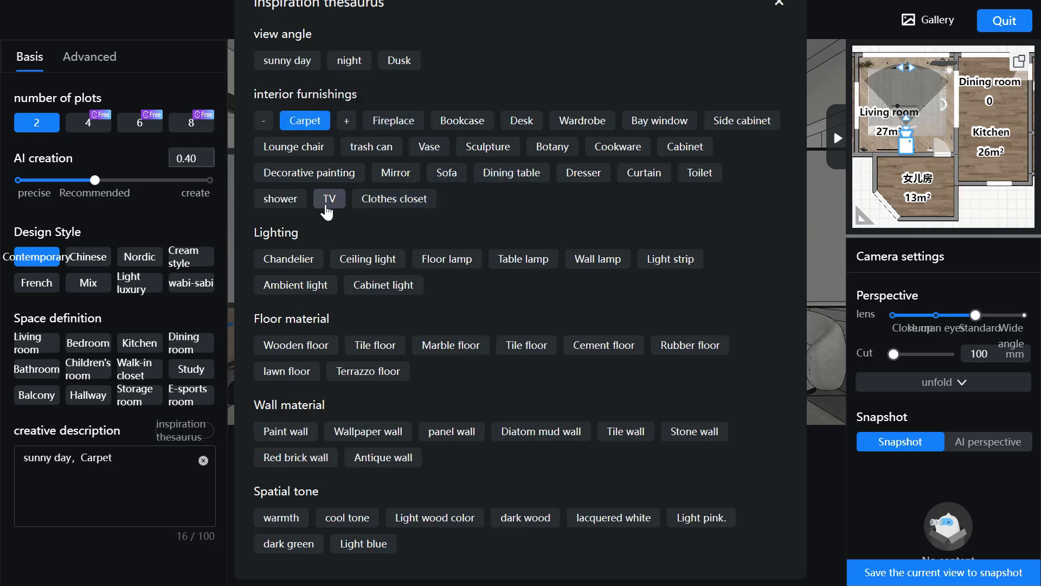
{"action": "left_click", "coordinate": [456, 176]}
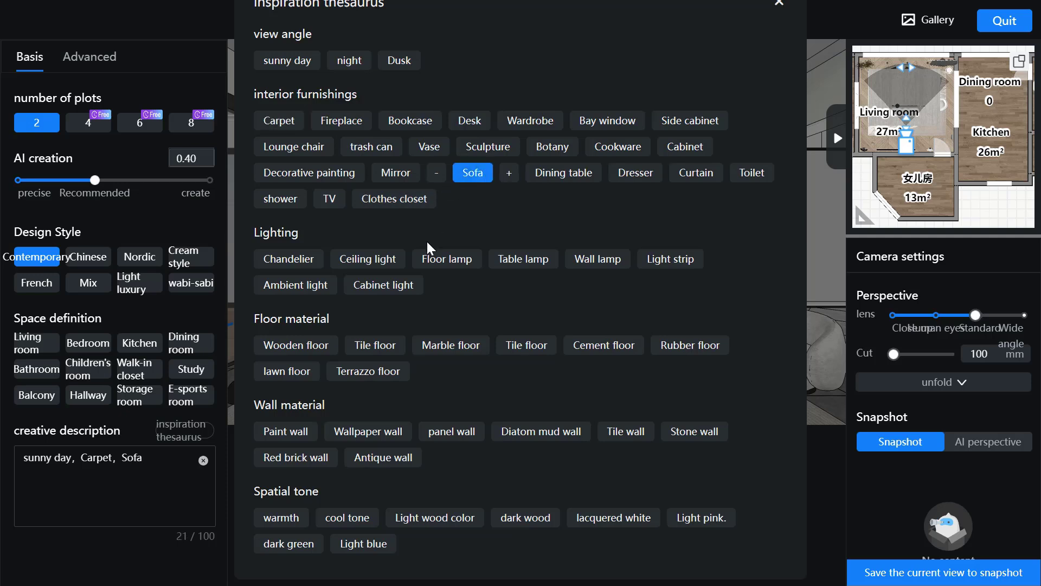
{"action": "left_click", "coordinate": [396, 172]}
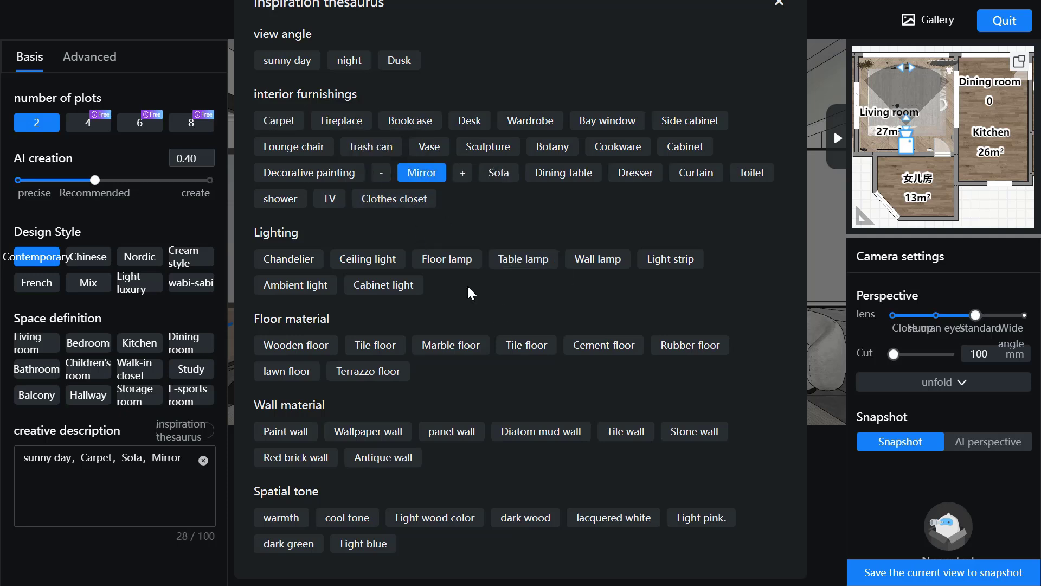
{"action": "left_click", "coordinate": [585, 261]}
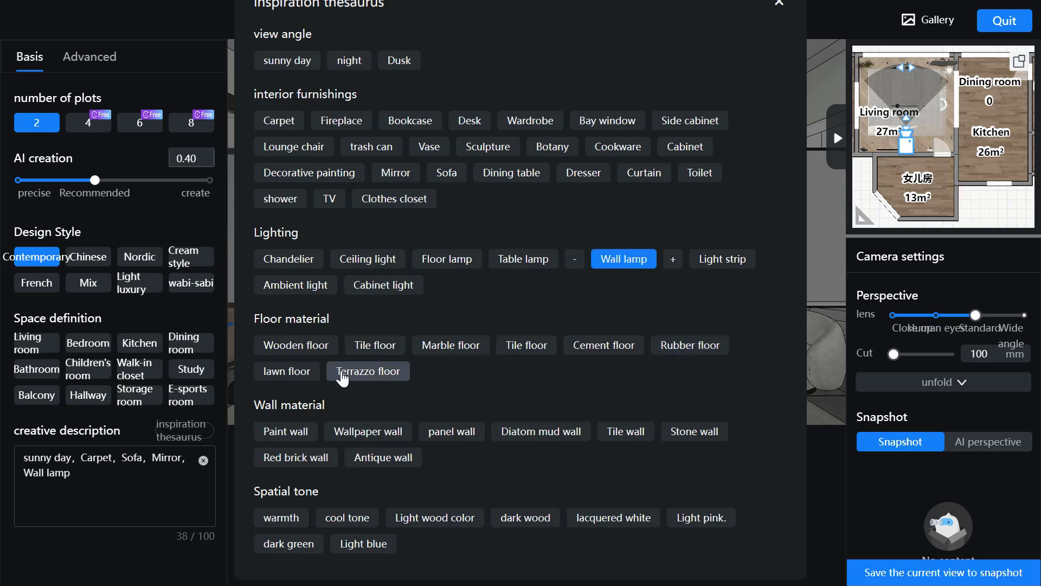
- Add Terrazzo floor with weight 0.9, Tile wall and cool tone to the creative description, and close the thesaurus
{"action": "left_click", "coordinate": [368, 371]}
{"action": "left_click", "coordinate": [336, 371]}
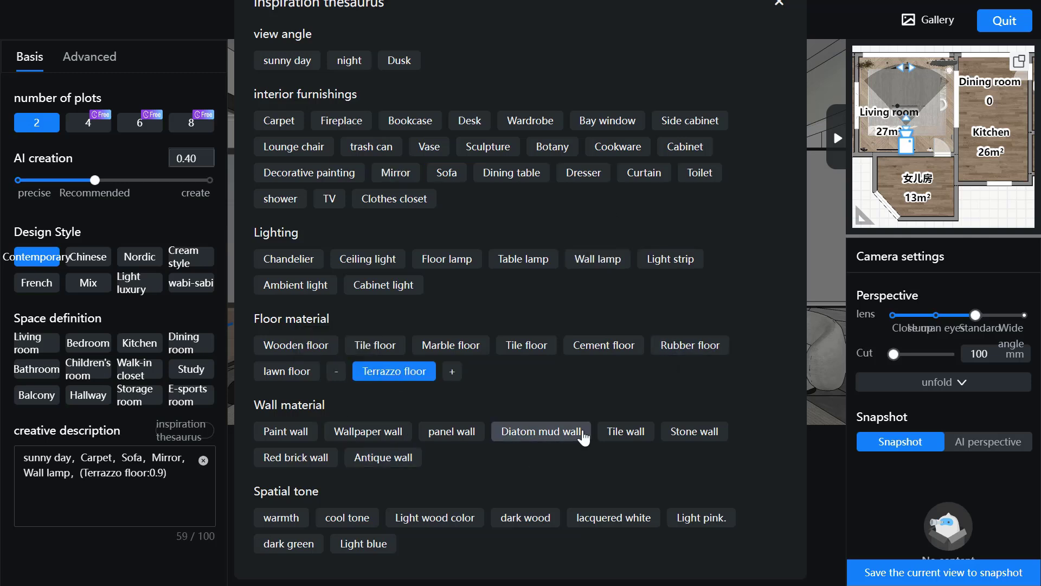
{"action": "left_click", "coordinate": [628, 434]}
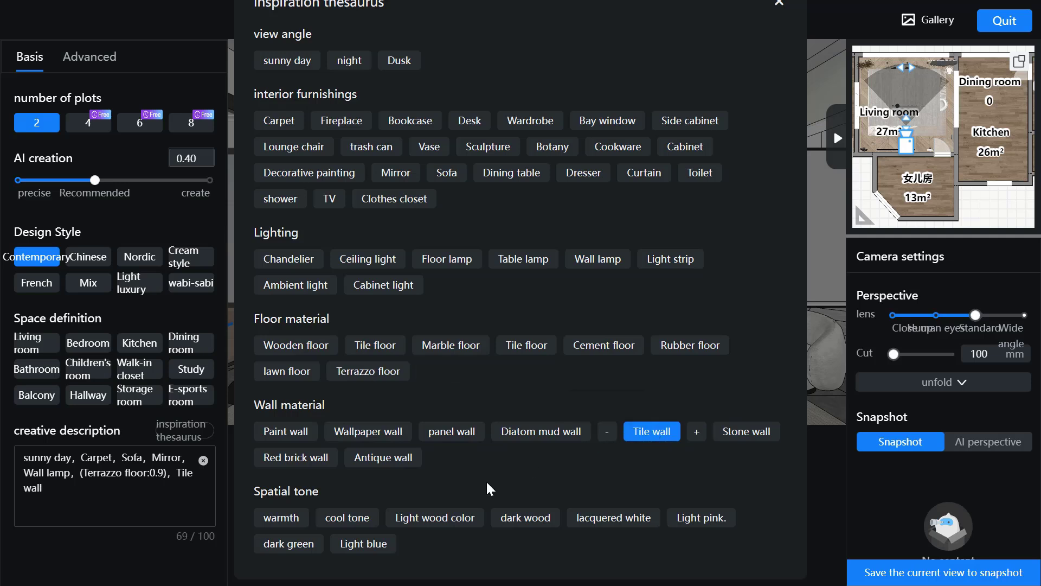
{"action": "left_click", "coordinate": [347, 519]}
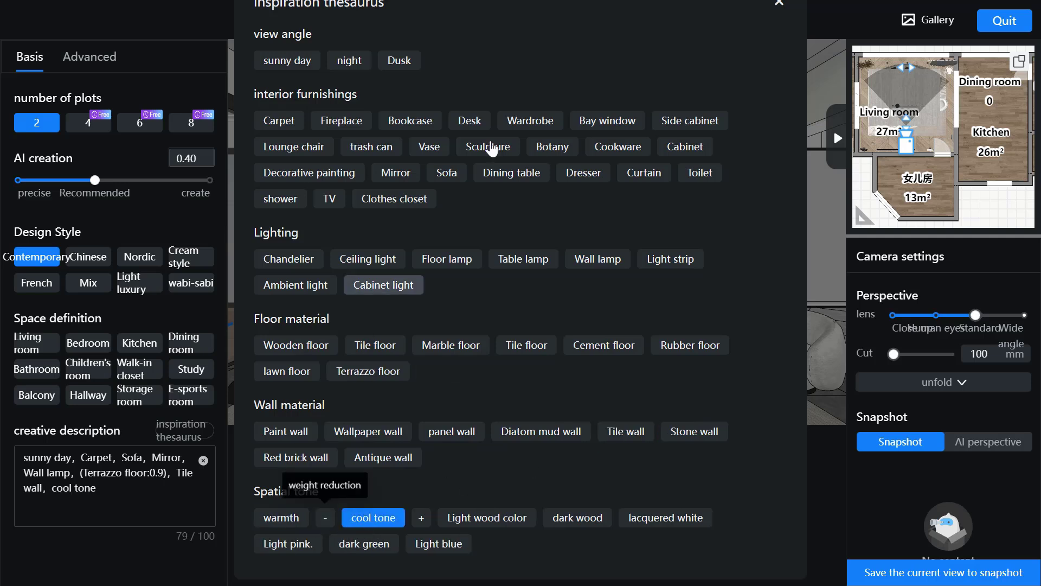
{"action": "left_click", "coordinate": [772, 1]}
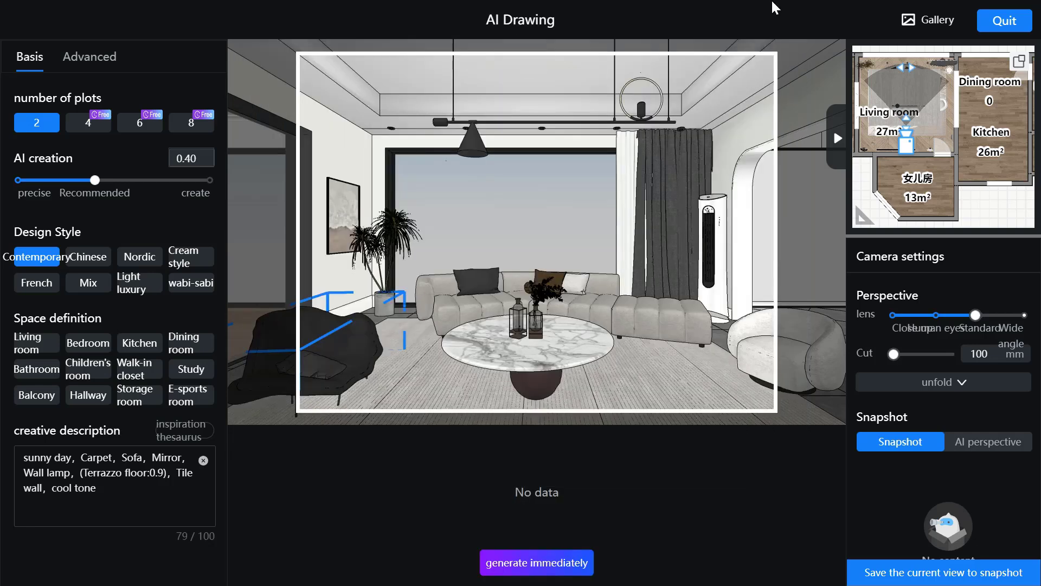
- In the advanced settings, choose the seaside location, a fineness of 30 and the recommended multi-graph difference
{"action": "left_click", "coordinate": [106, 56]}
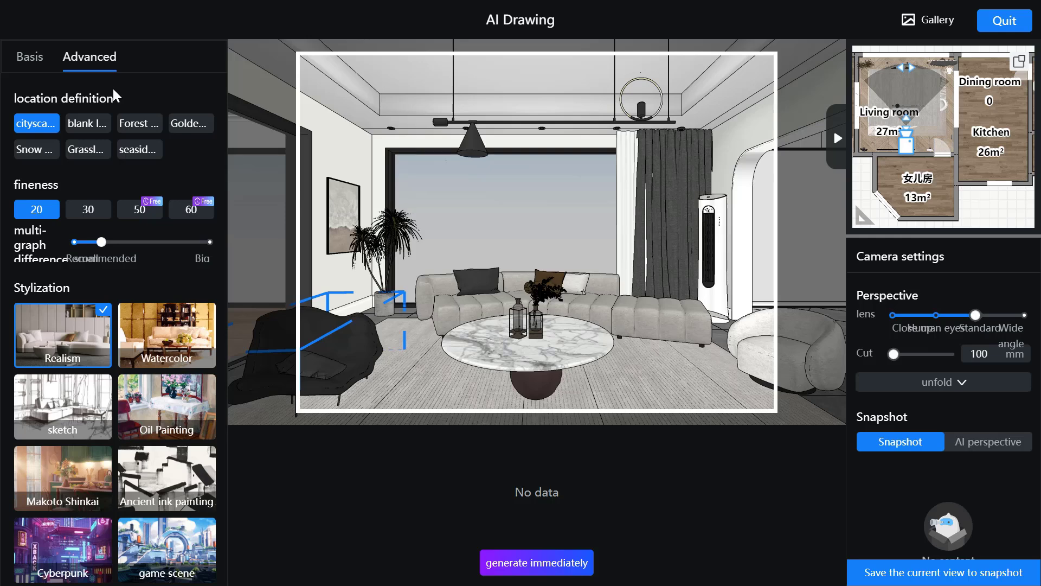
{"action": "left_click", "coordinate": [151, 153]}
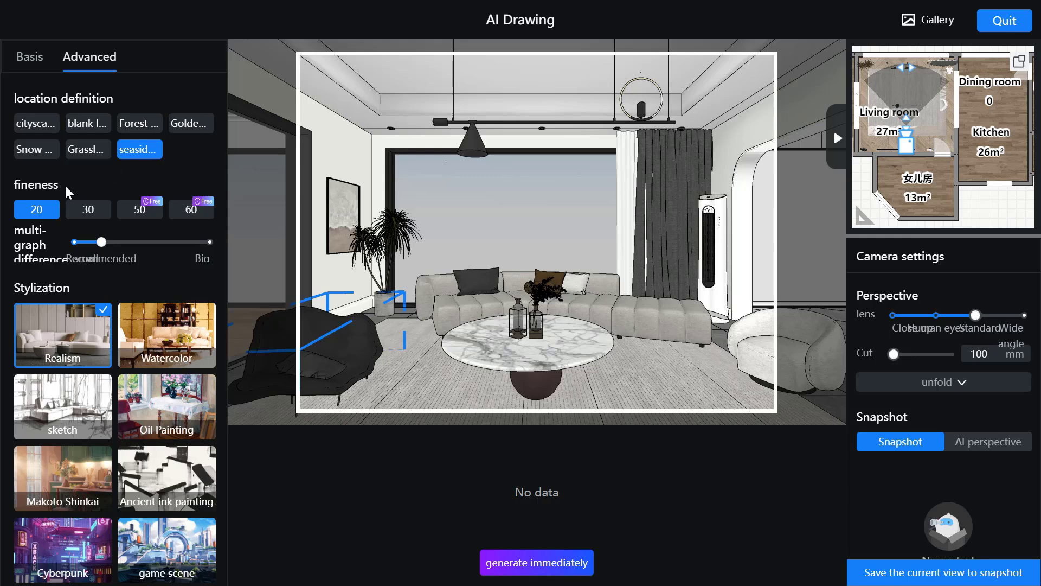
{"action": "left_click", "coordinate": [86, 207]}
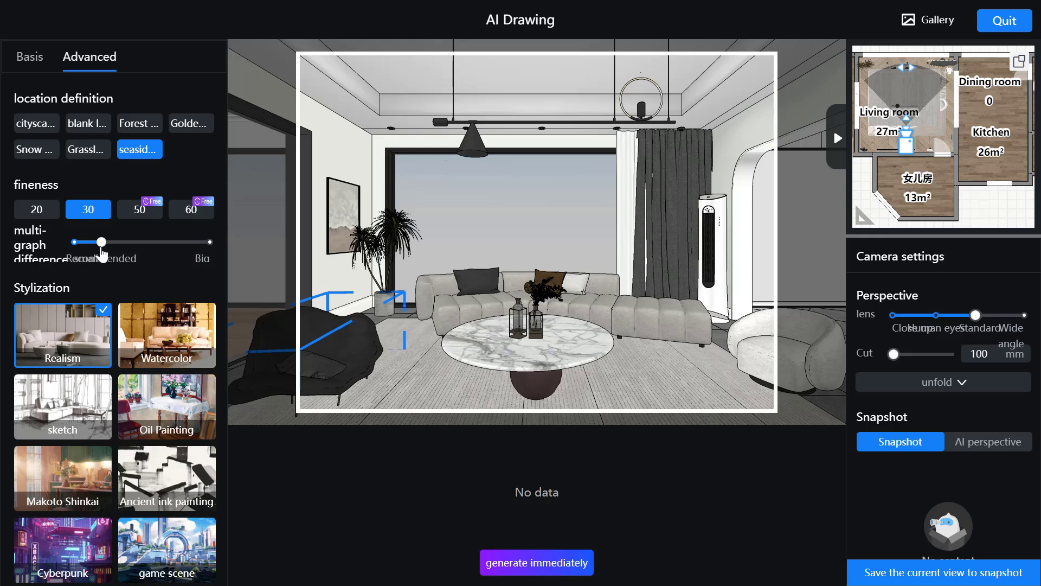
{"action": "mouse_move", "coordinate": [102, 243]}
{"action": "left_mouse_down"}
{"action": "mouse_move", "coordinate": [73, 251]}
{"action": "mouse_move", "coordinate": [210, 248]}
{"action": "mouse_move", "coordinate": [115, 249]}
{"action": "left_mouse_up"}
{"action": "left_click", "coordinate": [109, 249]}
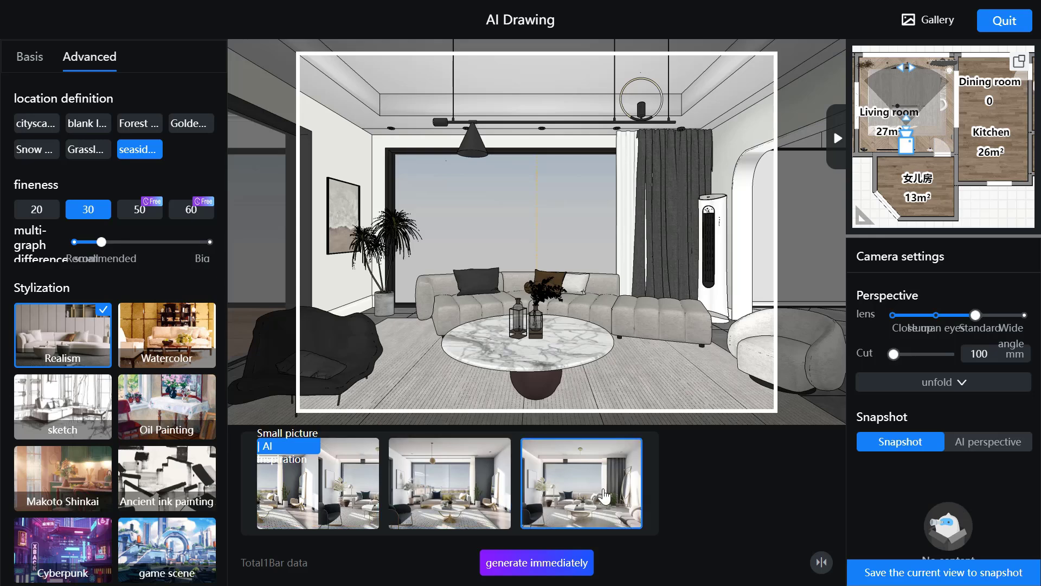
- Examine the generated living room images one after another, starting with the side-by-side picture
{"action": "left_click", "coordinate": [320, 492]}
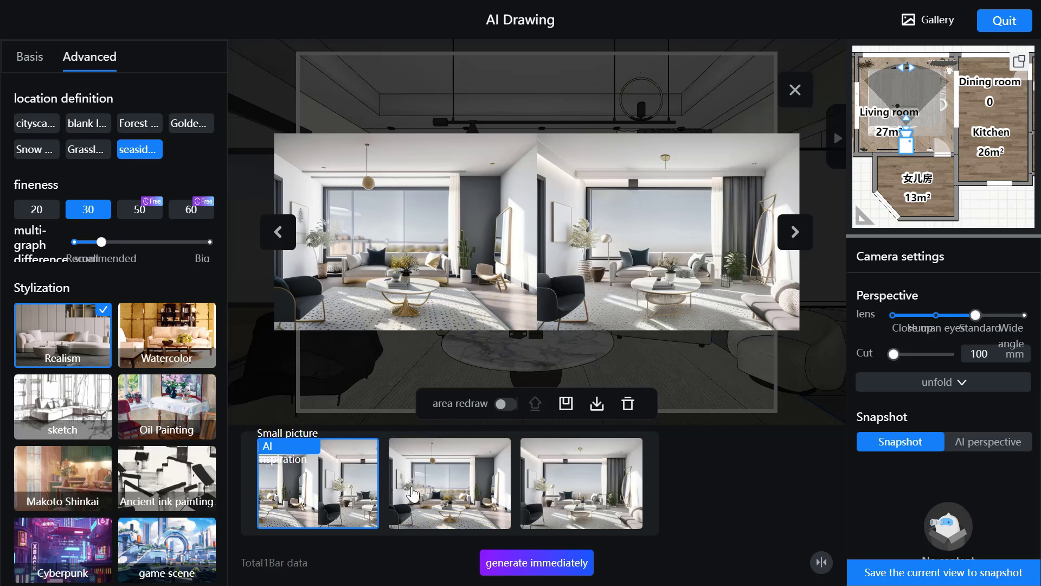
{"action": "left_click", "coordinate": [437, 494]}
{"action": "left_click", "coordinate": [557, 491]}
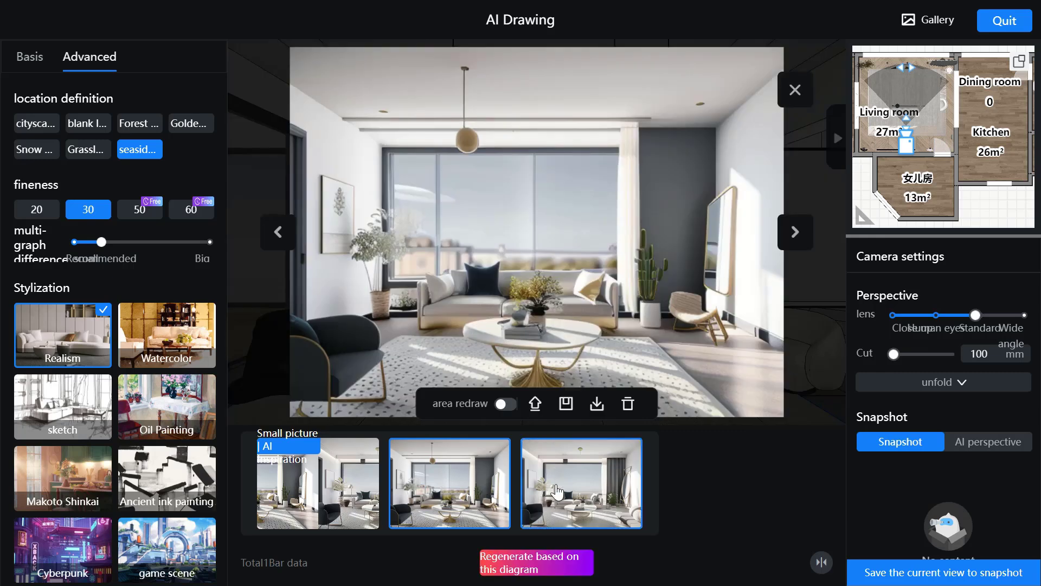
- In the first single generated image, mask the wooden chair beside the mirror for area redraw and generate the new version
{"action": "left_click", "coordinate": [461, 487]}
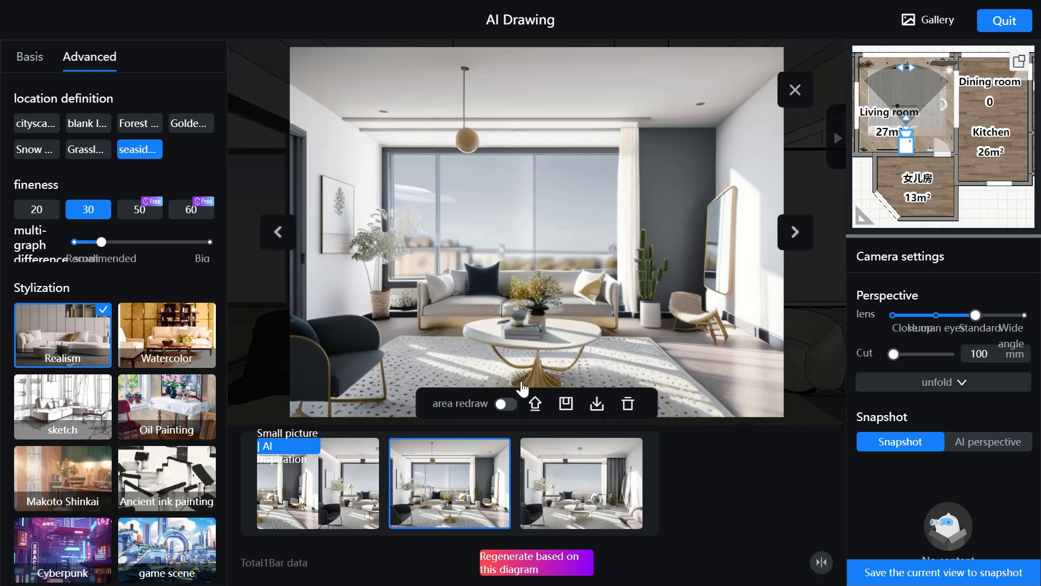
{"action": "left_click", "coordinate": [506, 405]}
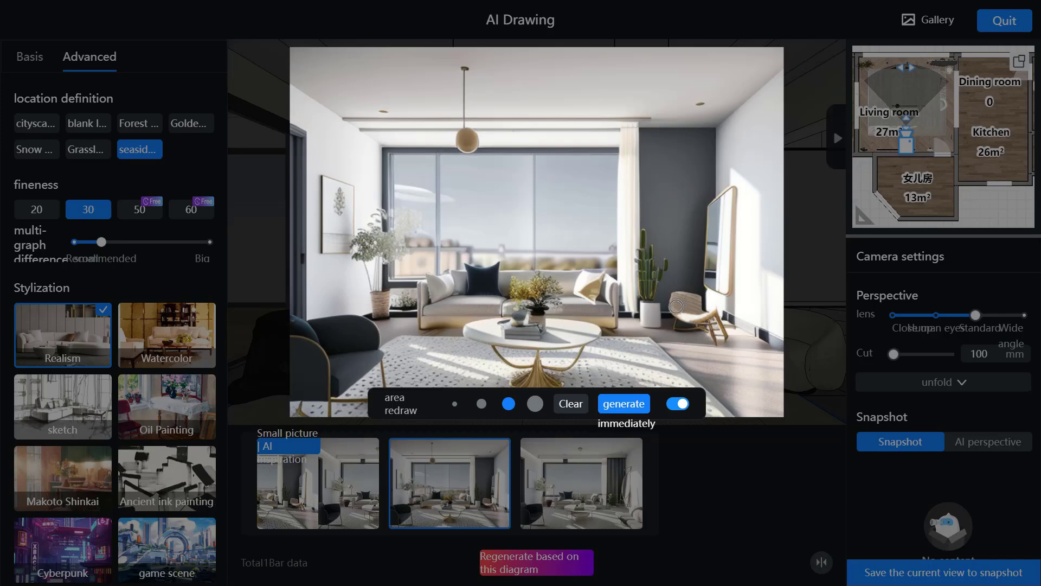
{"action": "mouse_move", "coordinate": [676, 307]}
{"action": "left_mouse_down"}
{"action": "mouse_move", "coordinate": [711, 332]}
{"action": "mouse_move", "coordinate": [693, 308]}
{"action": "mouse_move", "coordinate": [718, 341]}
{"action": "mouse_move", "coordinate": [681, 329]}
{"action": "mouse_move", "coordinate": [729, 341]}
{"action": "mouse_move", "coordinate": [703, 320]}
{"action": "left_mouse_up"}
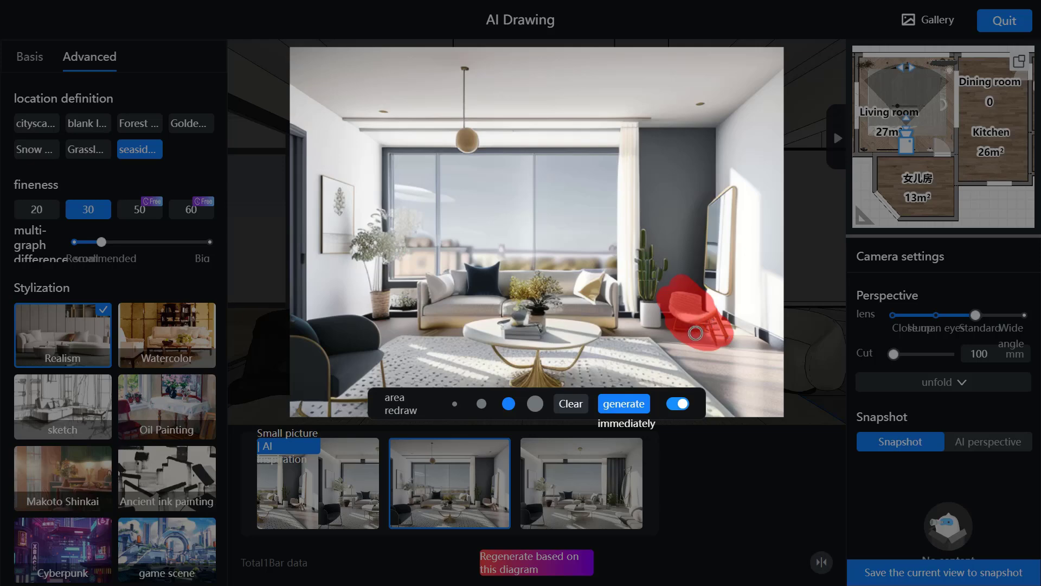
{"action": "left_click", "coordinate": [623, 404]}
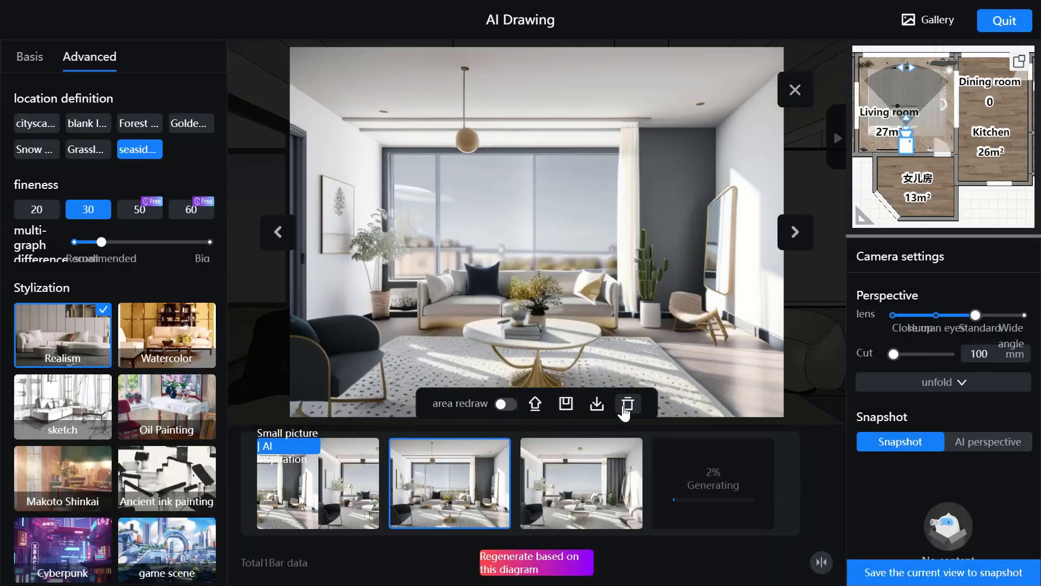
- Open the newly redrawn version of the living room image and save it to the gallery
{"action": "mouse_move", "coordinate": [676, 489]}
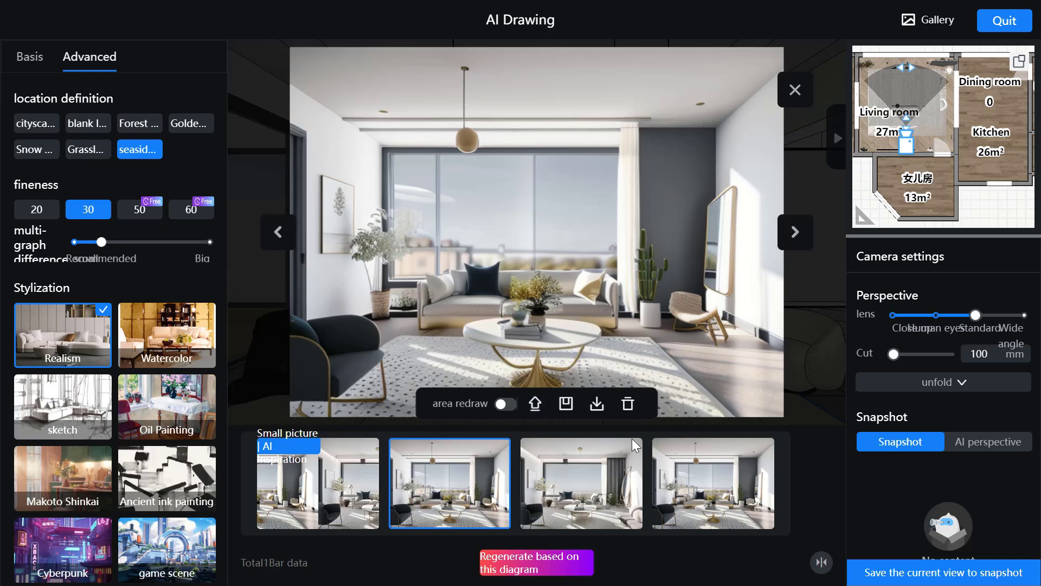
{"action": "left_click", "coordinate": [684, 475]}
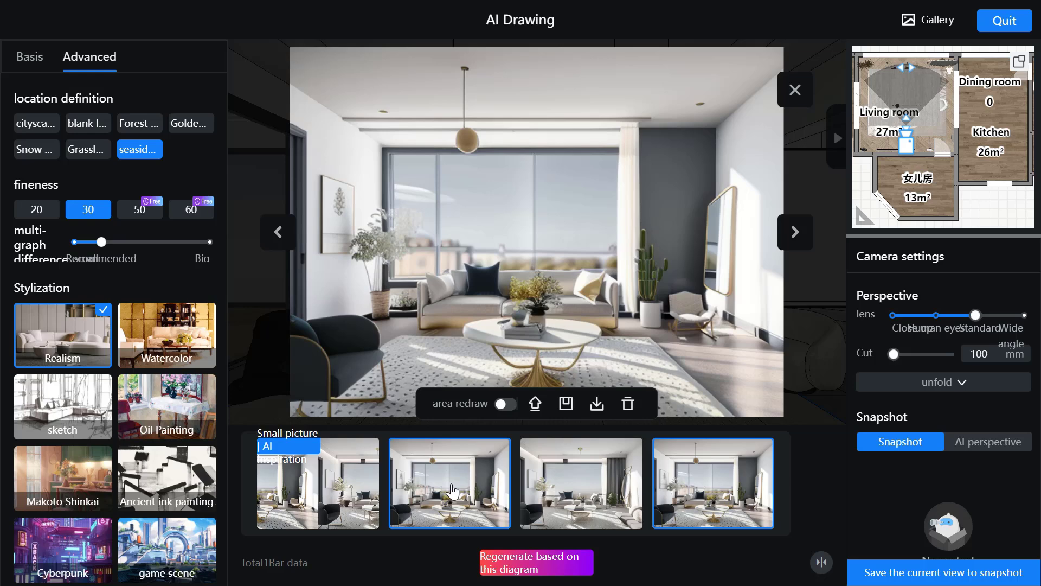
{"action": "left_click", "coordinate": [566, 404]}
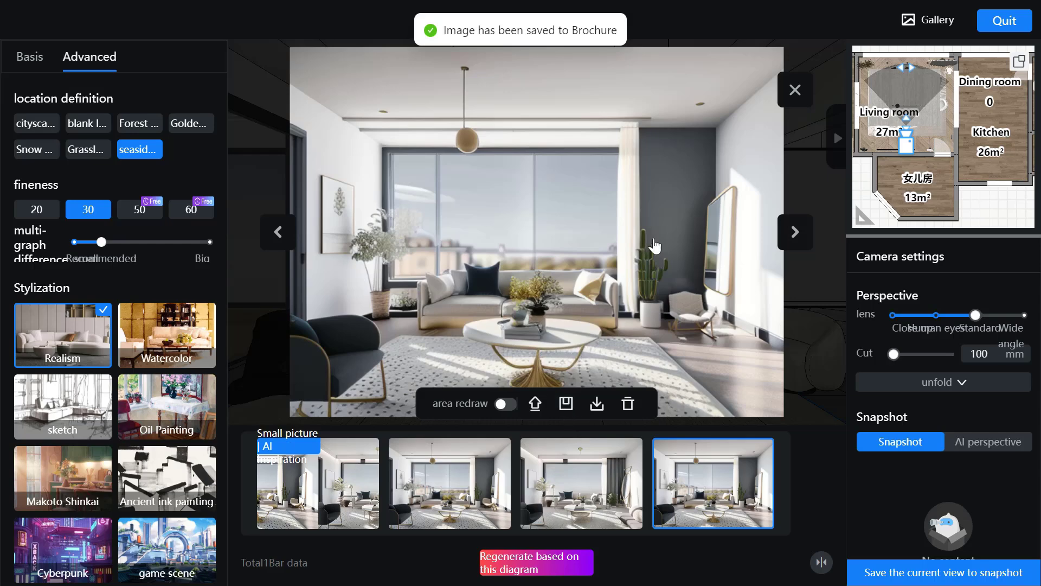
- View the saved AI drawing at full size in the gallery, and return to AI Drawing
{"action": "left_click", "coordinate": [907, 24]}
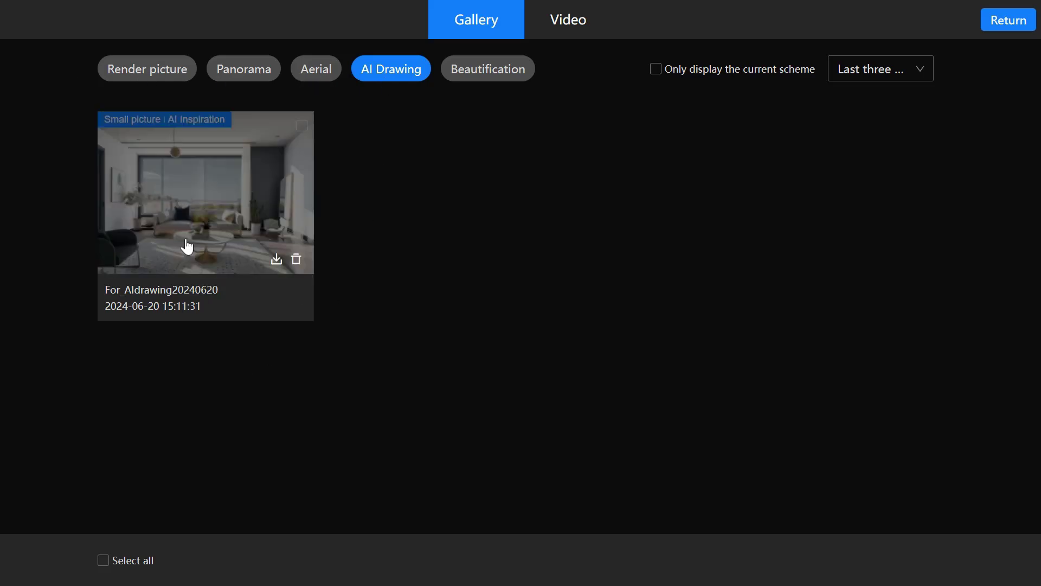
{"action": "left_click", "coordinate": [205, 204]}
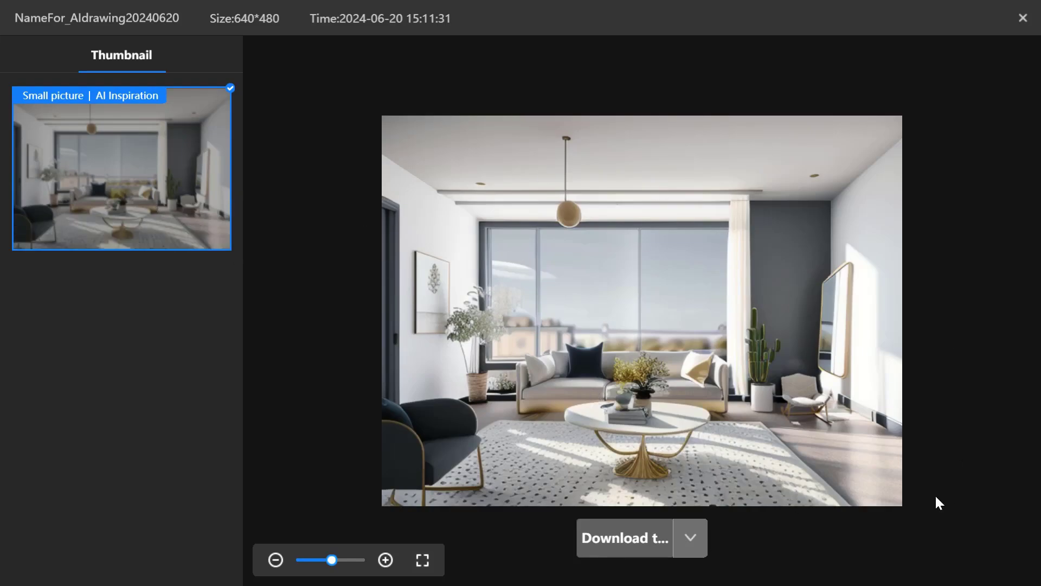
{"action": "left_click", "coordinate": [1023, 18]}
{"action": "left_click", "coordinate": [1006, 24]}
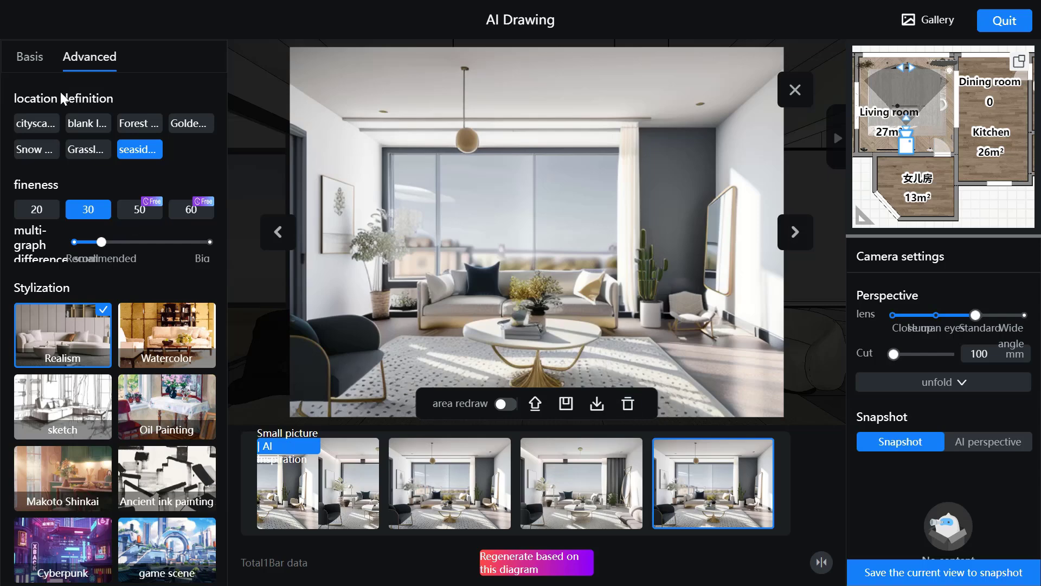
- In the basic settings, change the AI model to AI rendering
{"action": "left_click", "coordinate": [32, 57]}
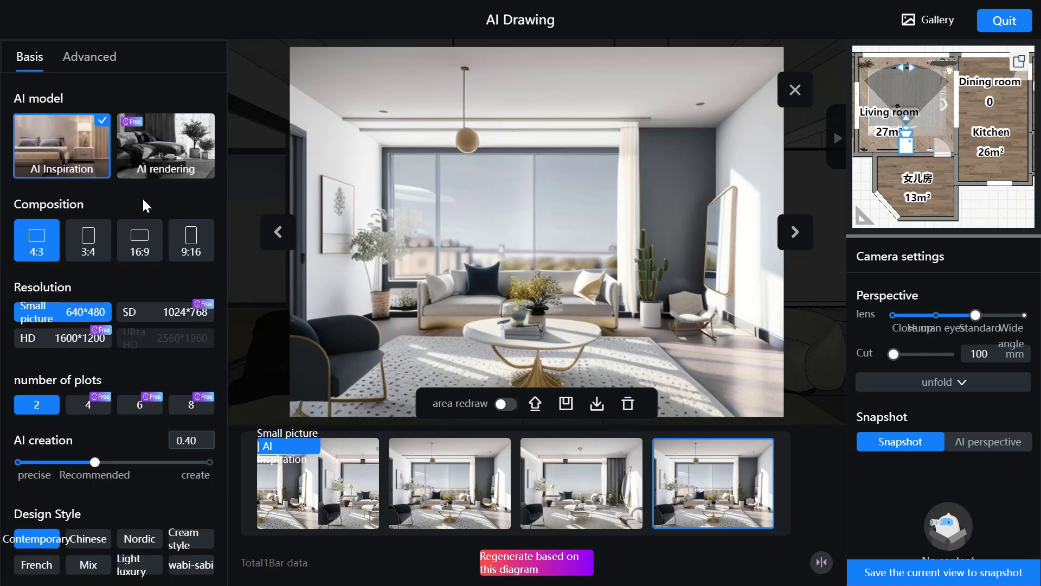
{"action": "left_click", "coordinate": [686, 483]}
{"action": "left_click", "coordinate": [178, 174]}
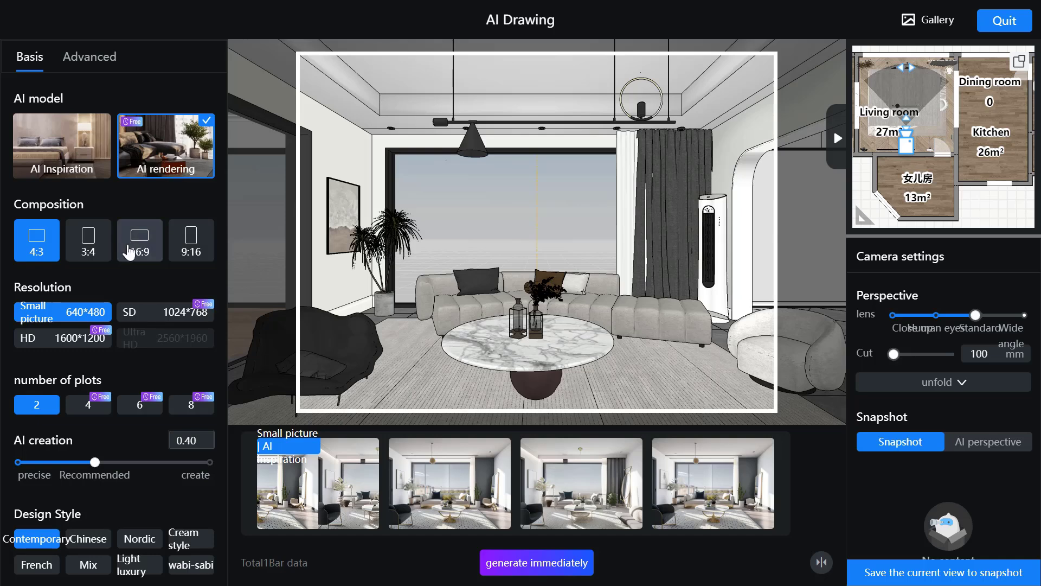
- Select Natural light, Dream and classical as inspiration tips and generate the AI rendering images
{"action": "scroll", "coordinate": [129, 250], "scroll_direction": "down", "scroll_amount": 1}
{"action": "scroll", "coordinate": [129, 253], "scroll_direction": "down", "scroll_amount": 4}
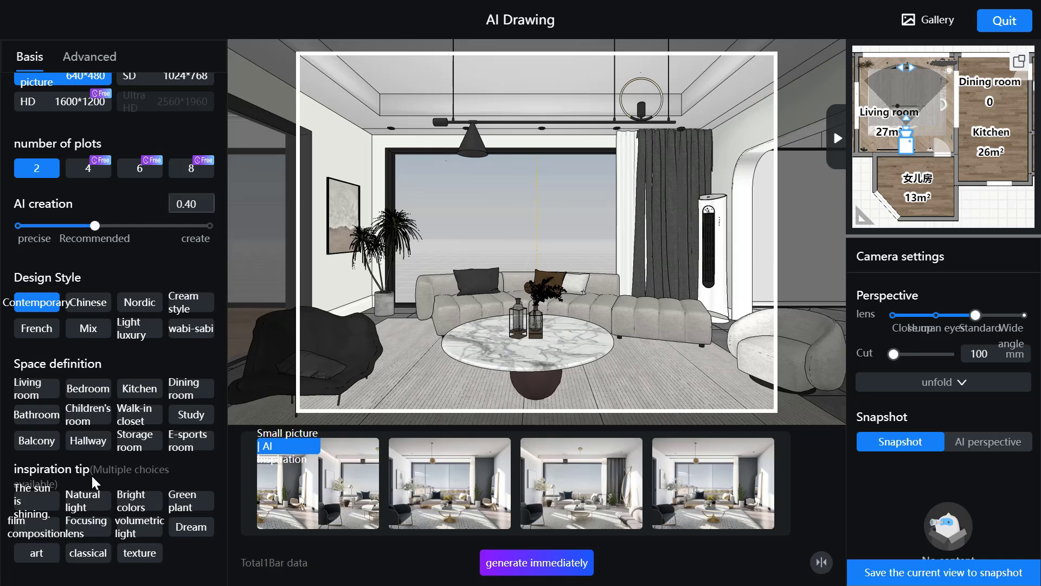
{"action": "left_click", "coordinate": [98, 506]}
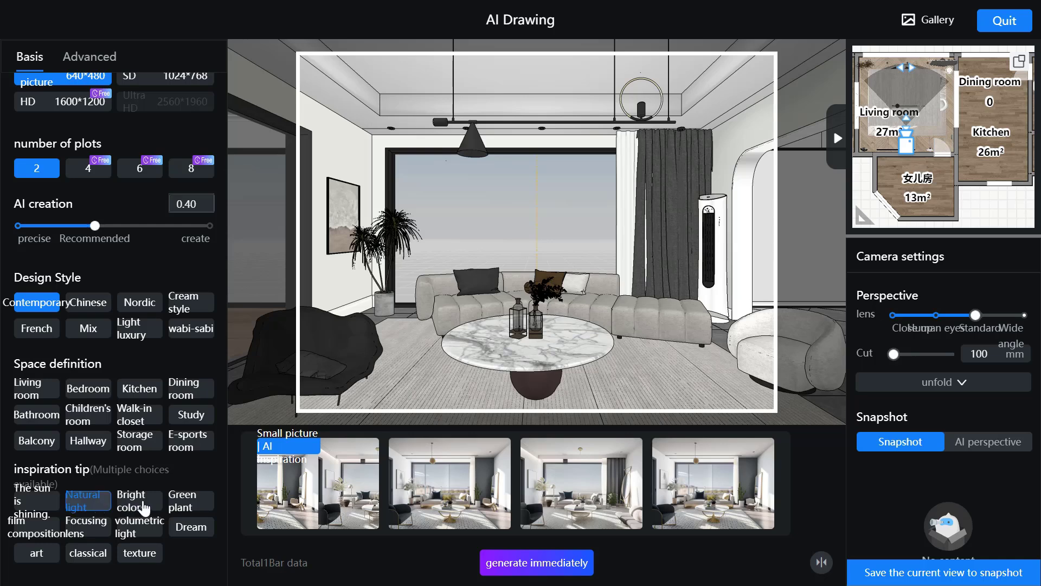
{"action": "left_click", "coordinate": [184, 538]}
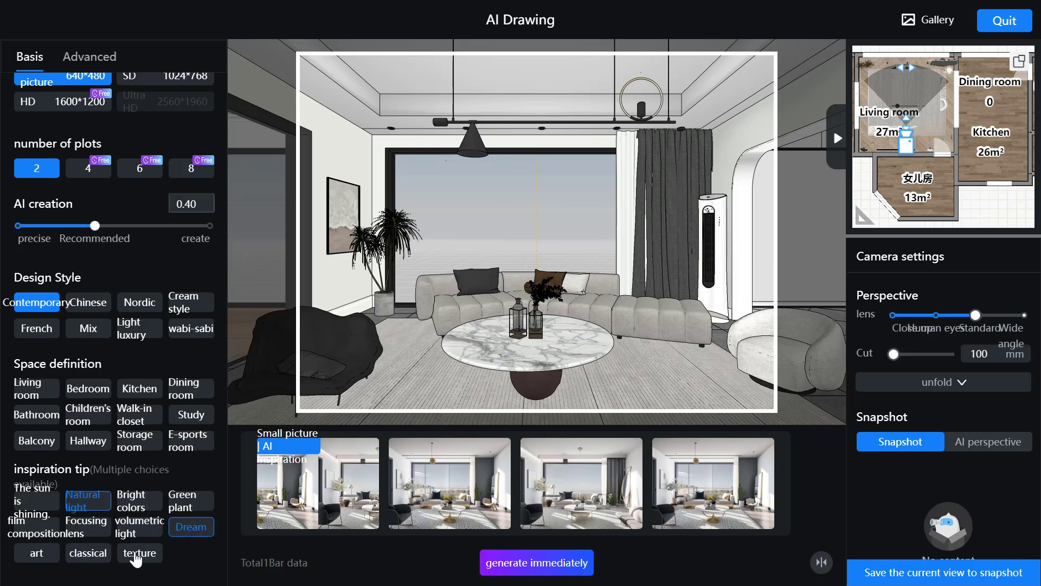
{"action": "left_click", "coordinate": [103, 557]}
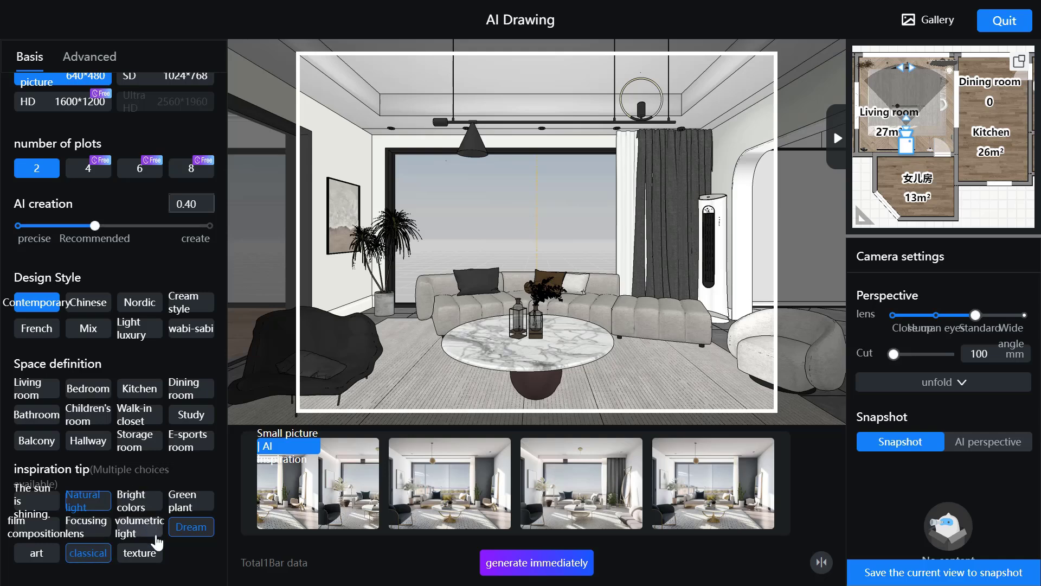
{"action": "scroll", "coordinate": [157, 541], "scroll_direction": "up", "scroll_amount": 3}
{"action": "scroll", "coordinate": [157, 541], "scroll_direction": "up", "scroll_amount": 1}
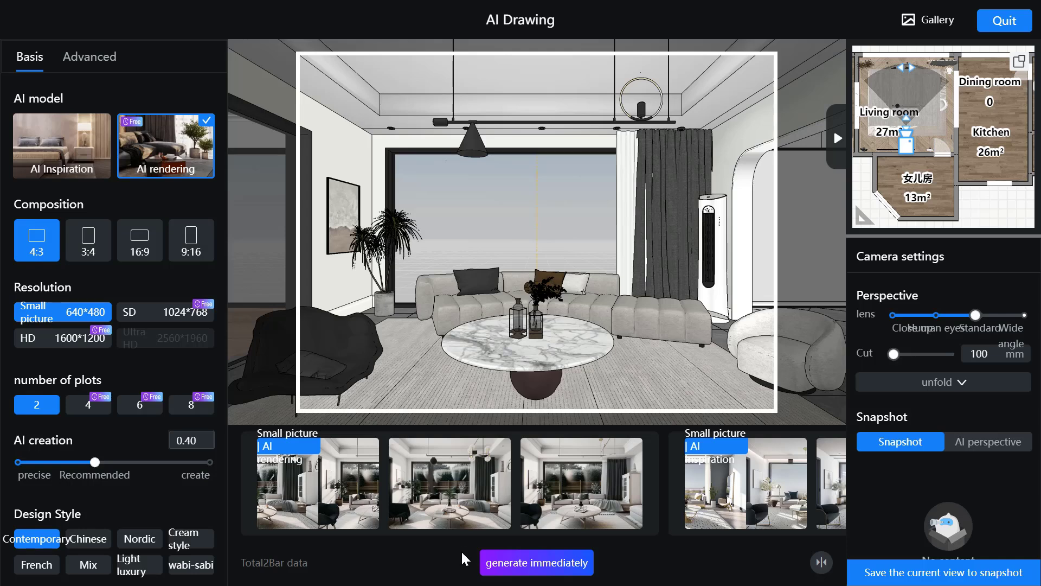
- Examine the new AI rendering images one after another and compare them with the earlier AI Inspiration images
{"action": "left_click", "coordinate": [336, 504]}
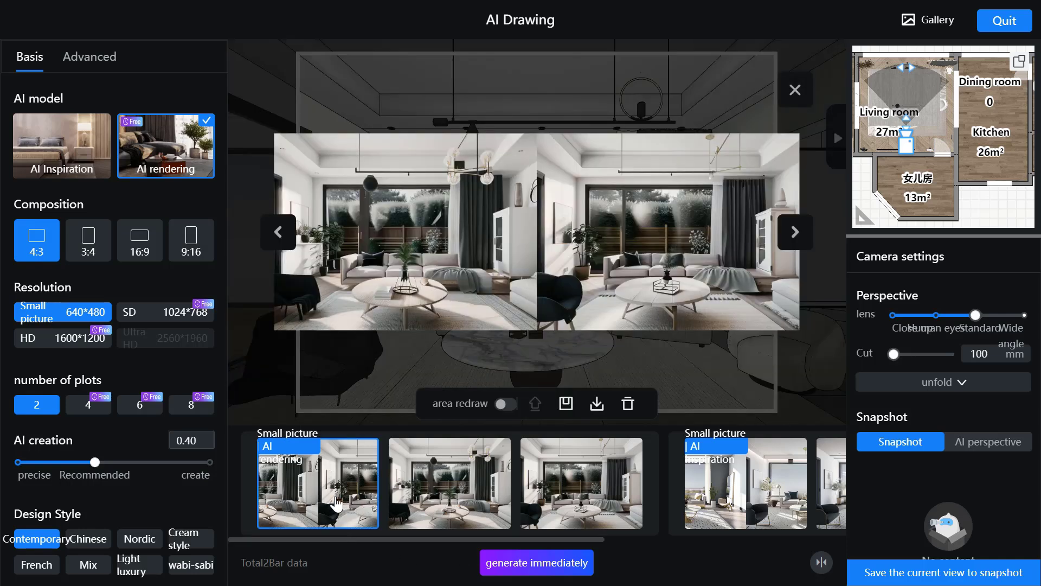
{"action": "left_click", "coordinate": [443, 491]}
{"action": "left_click", "coordinate": [582, 504]}
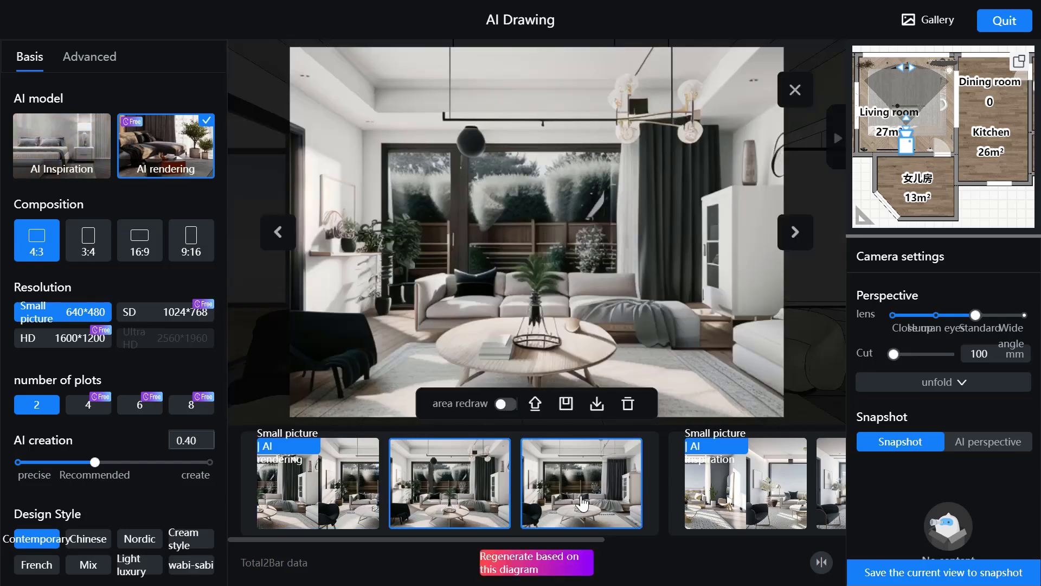
{"action": "left_click", "coordinate": [578, 502]}
{"action": "left_click", "coordinate": [497, 501]}
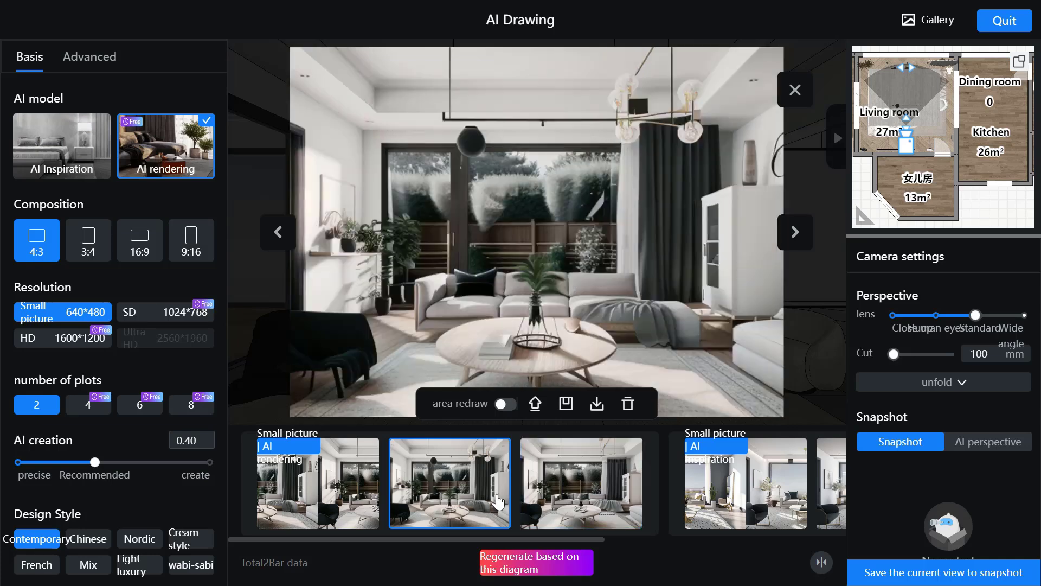
{"action": "left_click", "coordinate": [598, 499]}
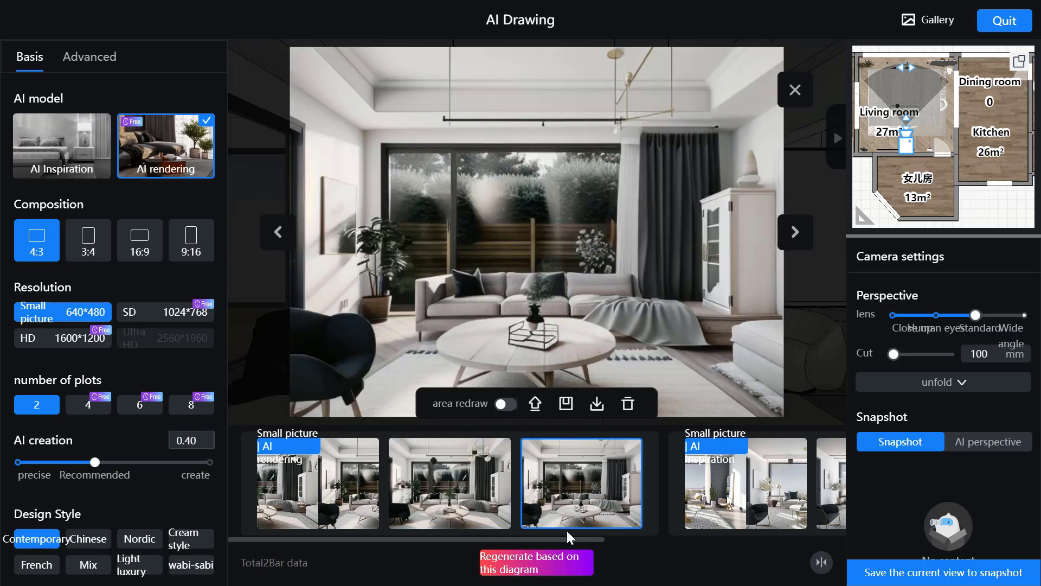
{"action": "left_click_drag", "start_coordinate": [575, 538], "coordinate": [686, 536]}
{"action": "left_click", "coordinate": [664, 502]}
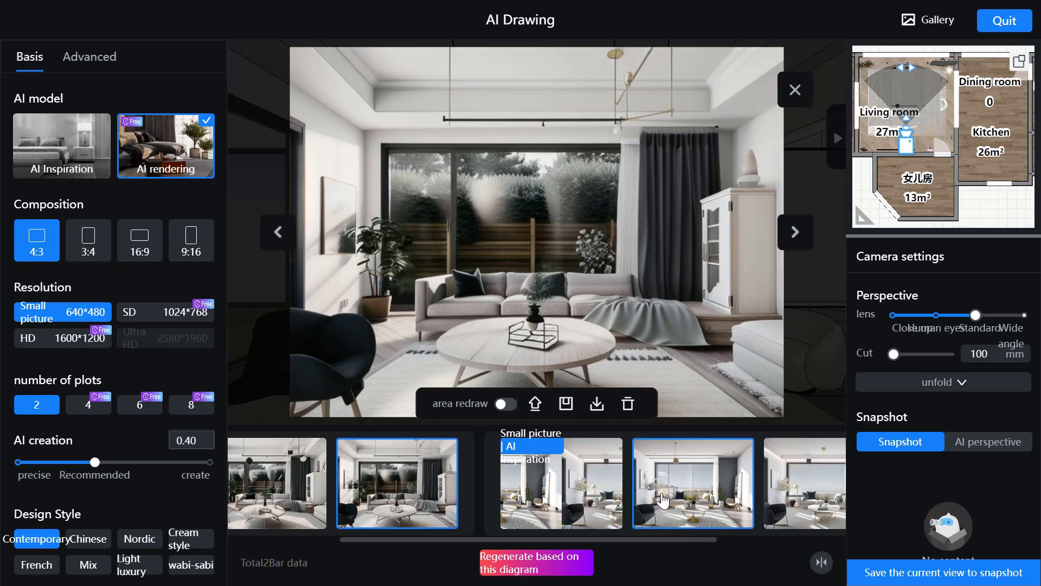
{"action": "left_click", "coordinate": [444, 507]}
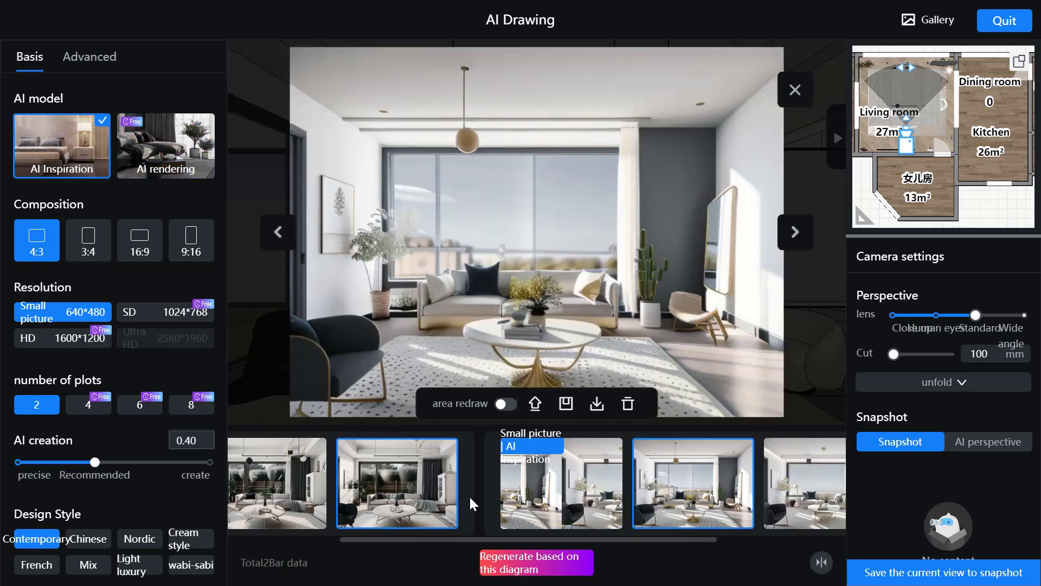
{"action": "left_click", "coordinate": [677, 498]}
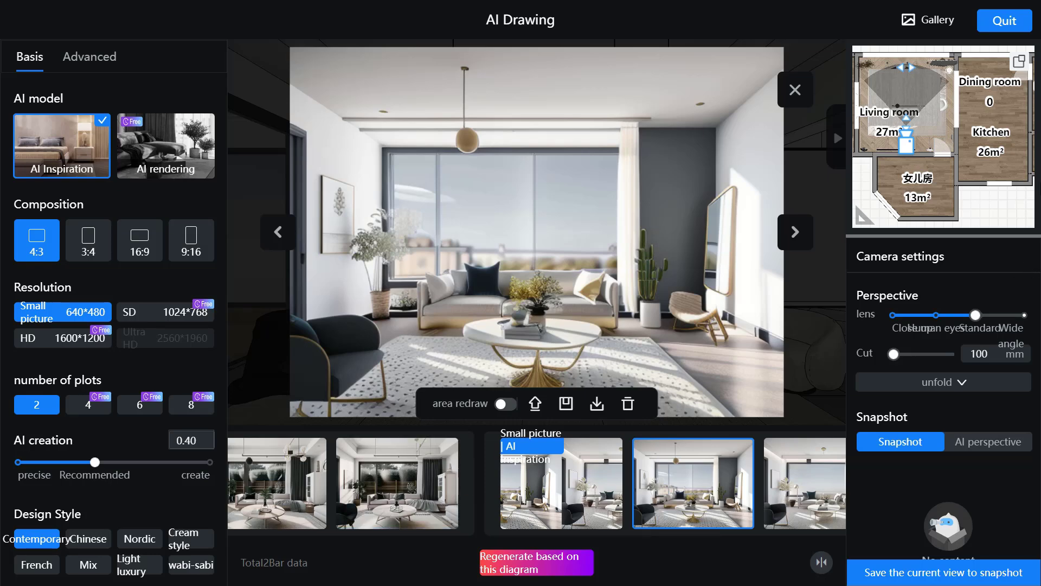
- Quit AI Drawing to return to the living room scene and show the help options
{"action": "left_click", "coordinate": [990, 24]}
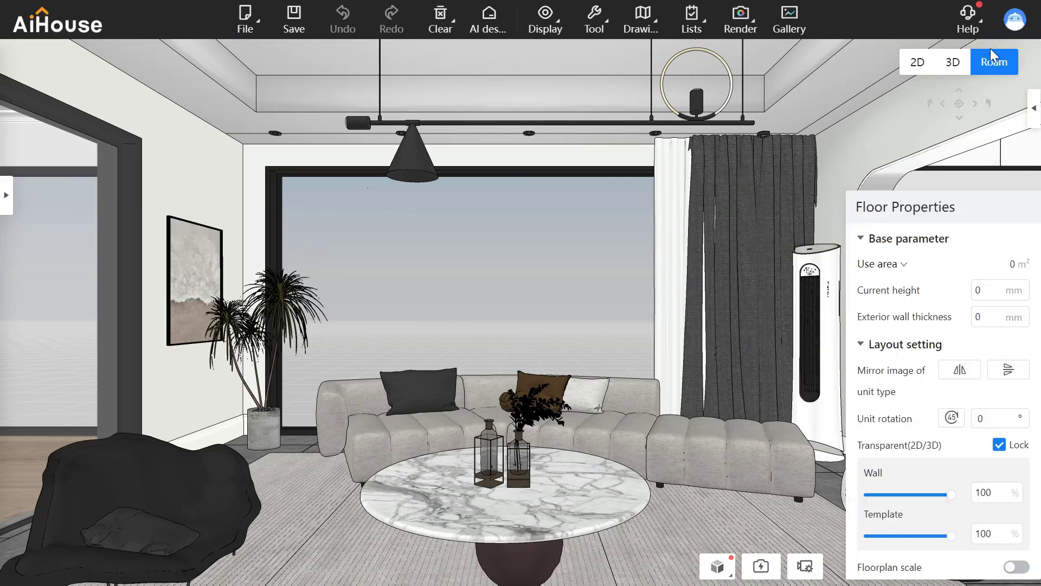
{"action": "mouse_move", "coordinate": [955, 33]}
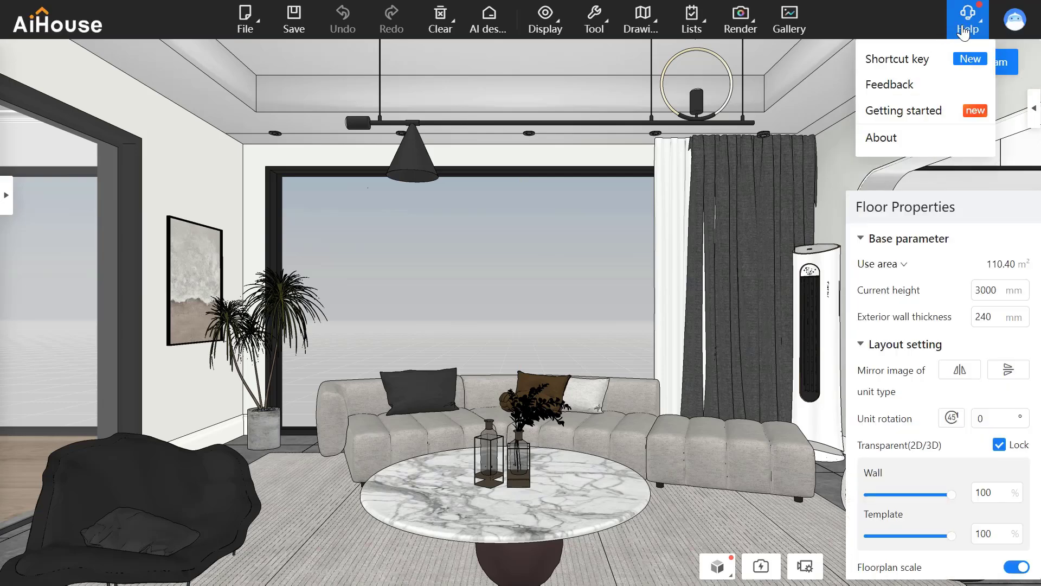